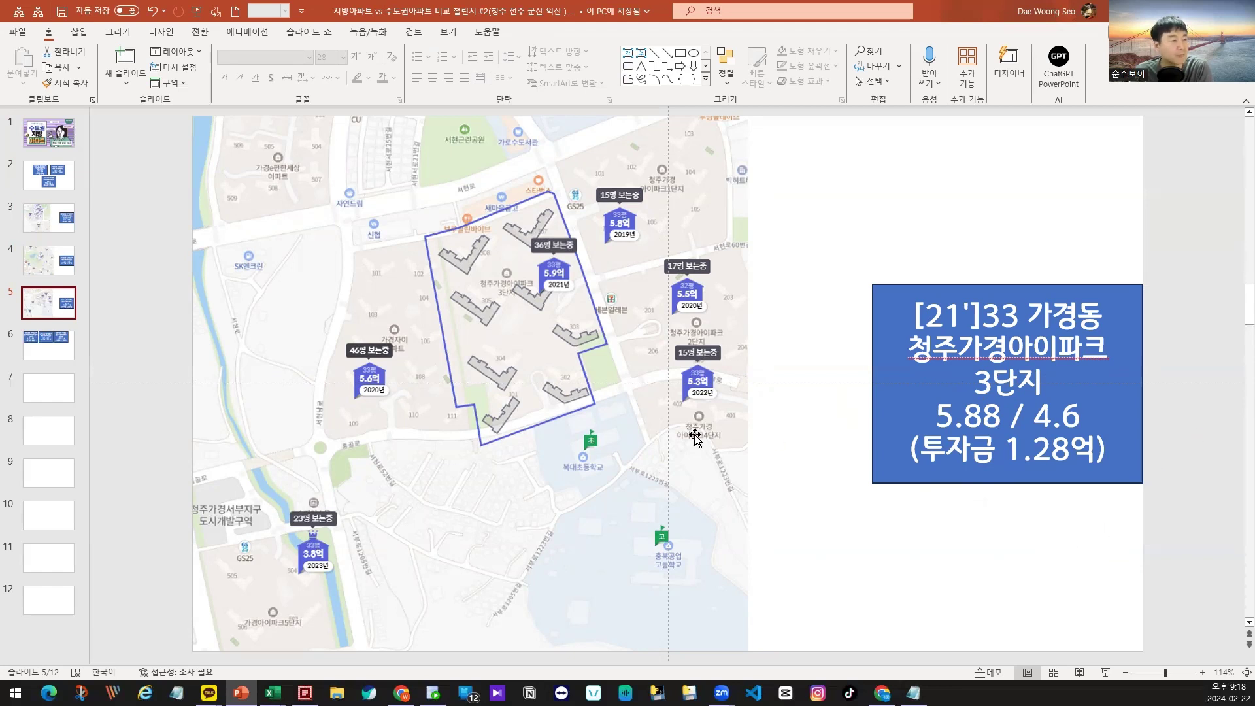
Step: Show slide 6 with the three provincial apartment boxes, then switch to the Excel price list and examine its first rows
left_click(49, 345)
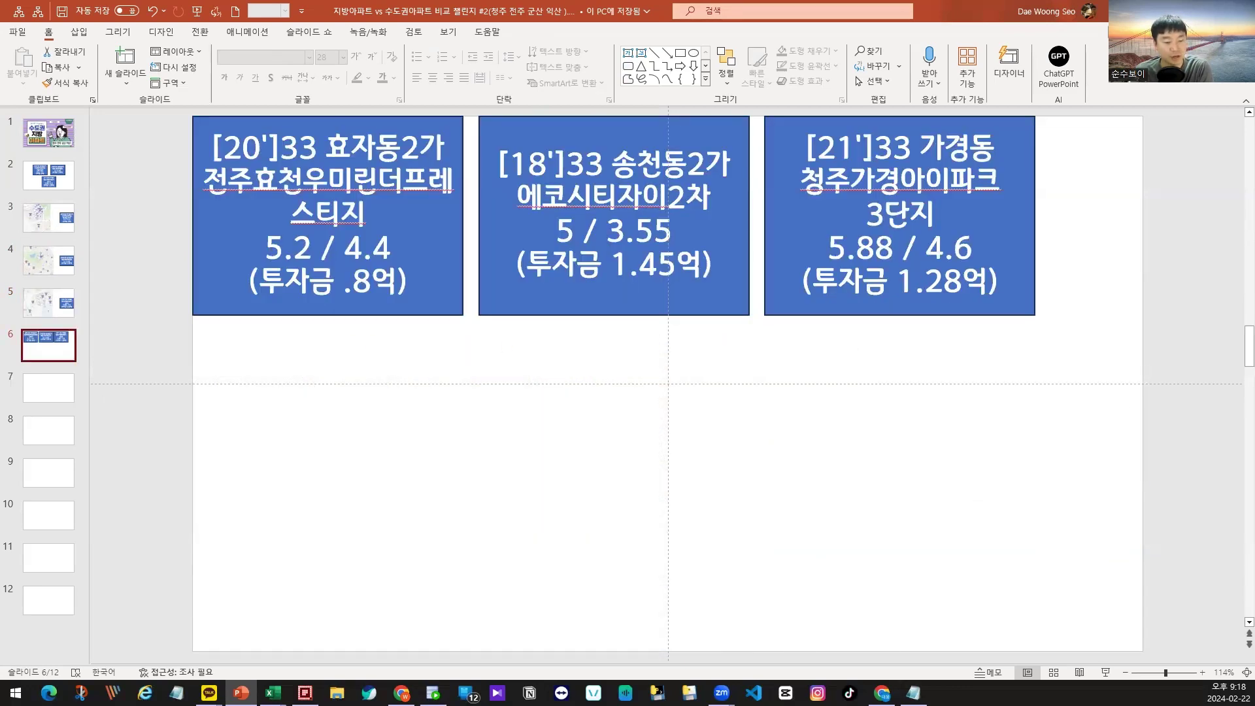
key("alt+Tab")
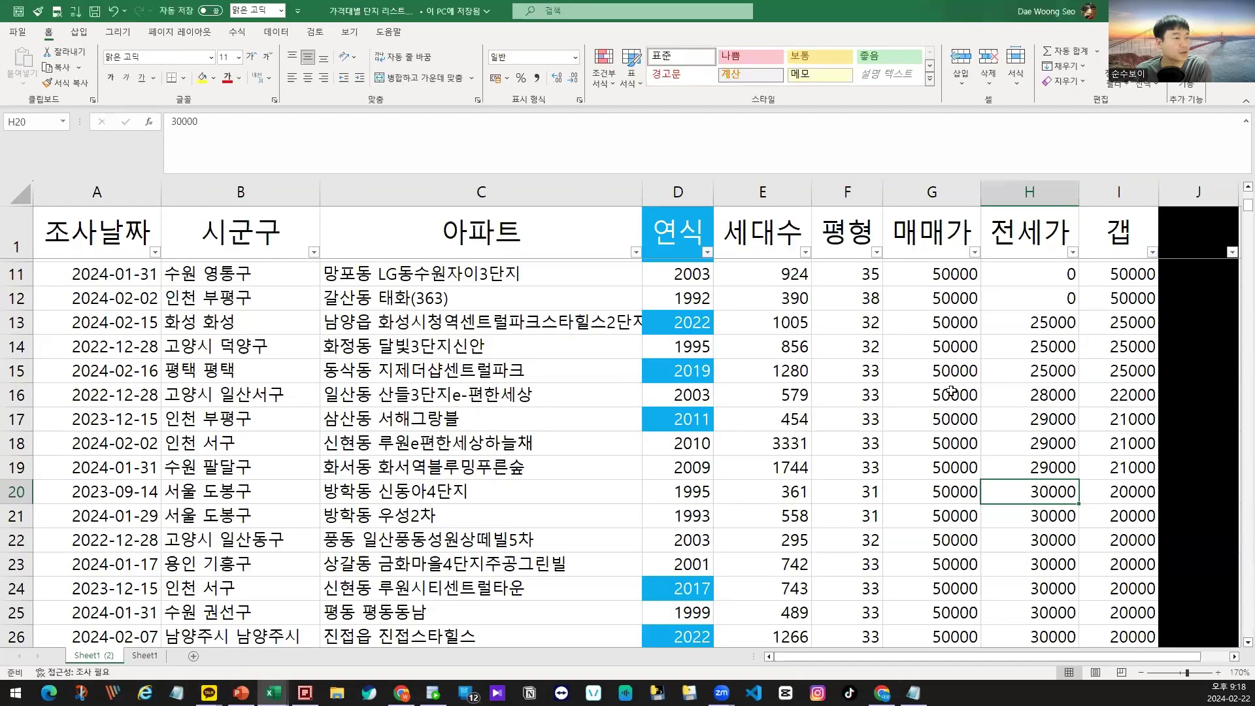
left_click(930, 390)
scroll(930, 285, "up", 3)
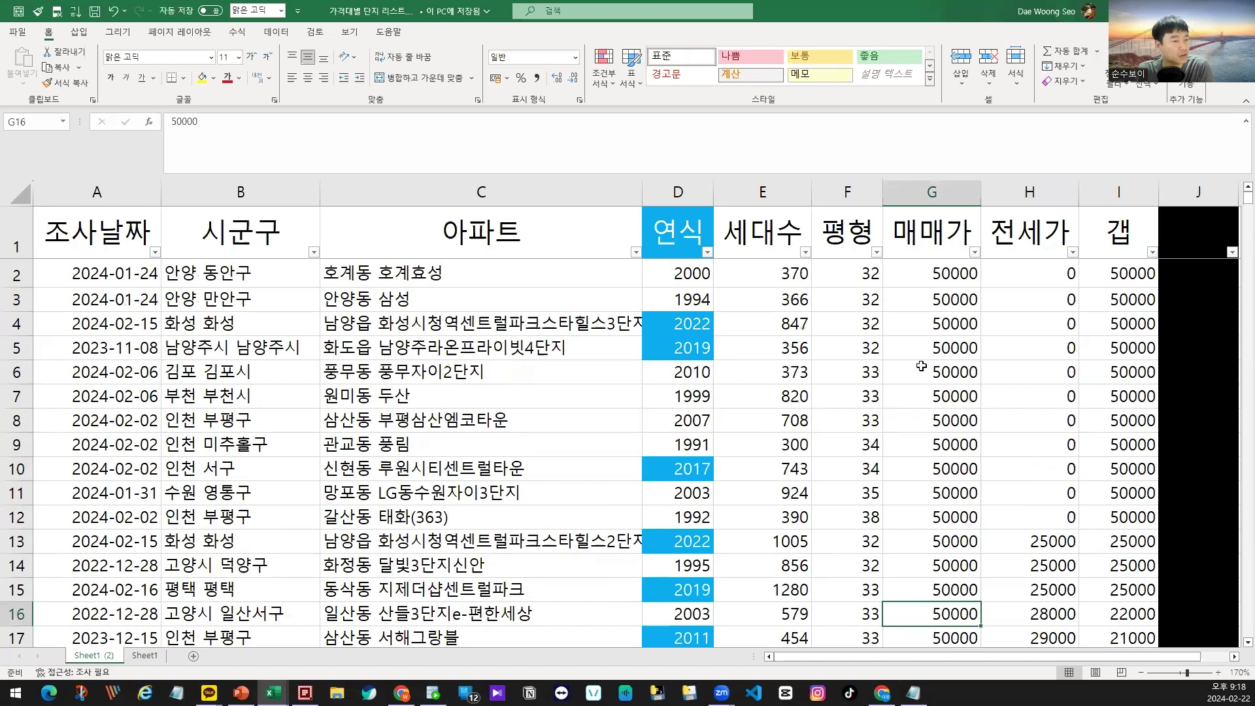
left_click(942, 281)
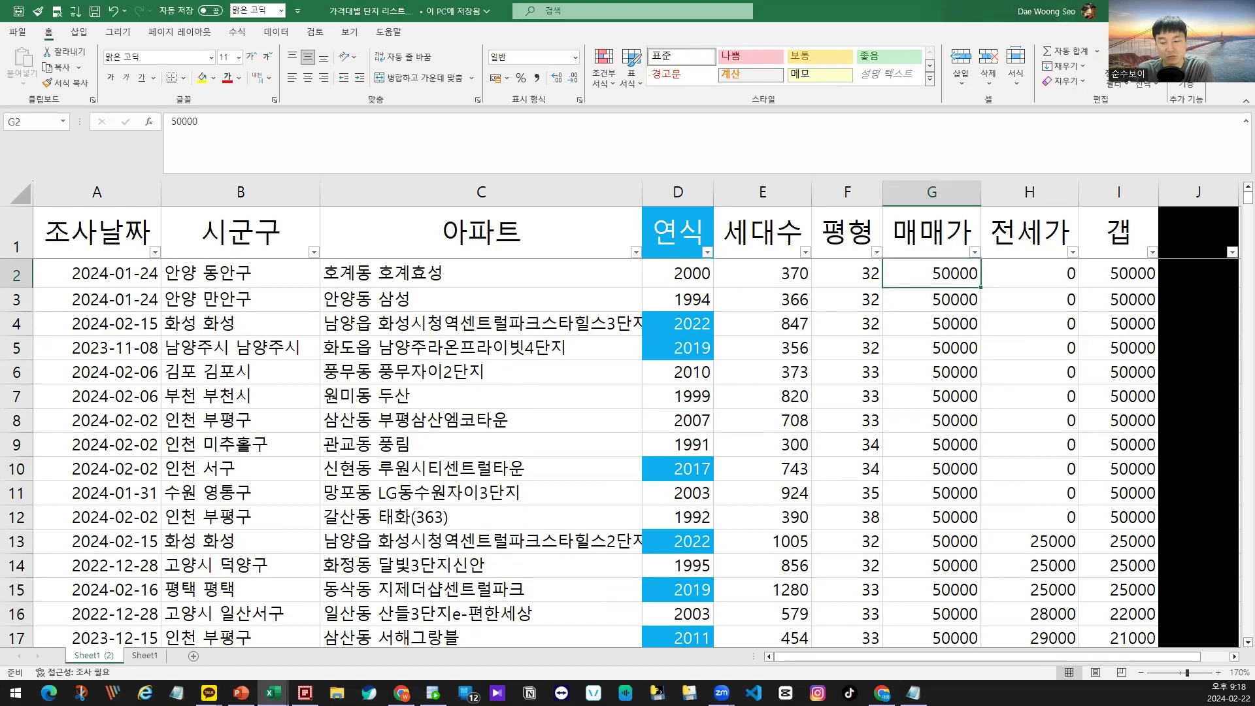
key("alt+Tab")
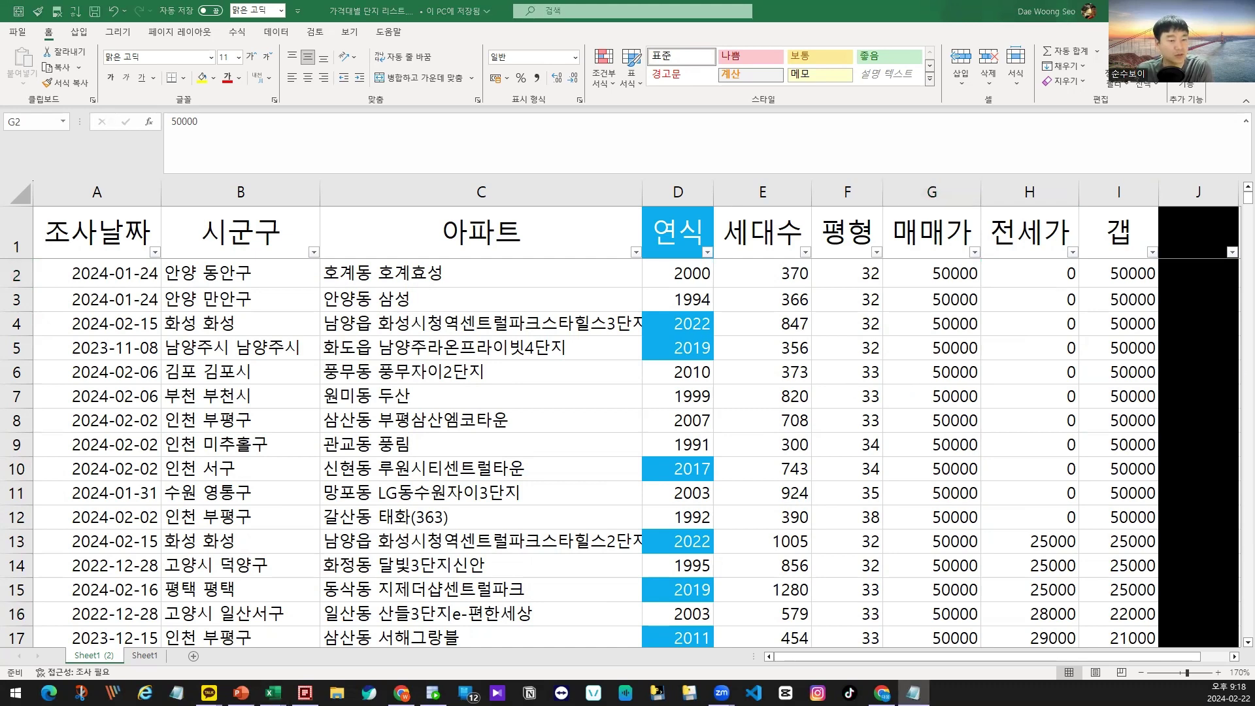
left_click(253, 279)
left_click(226, 294)
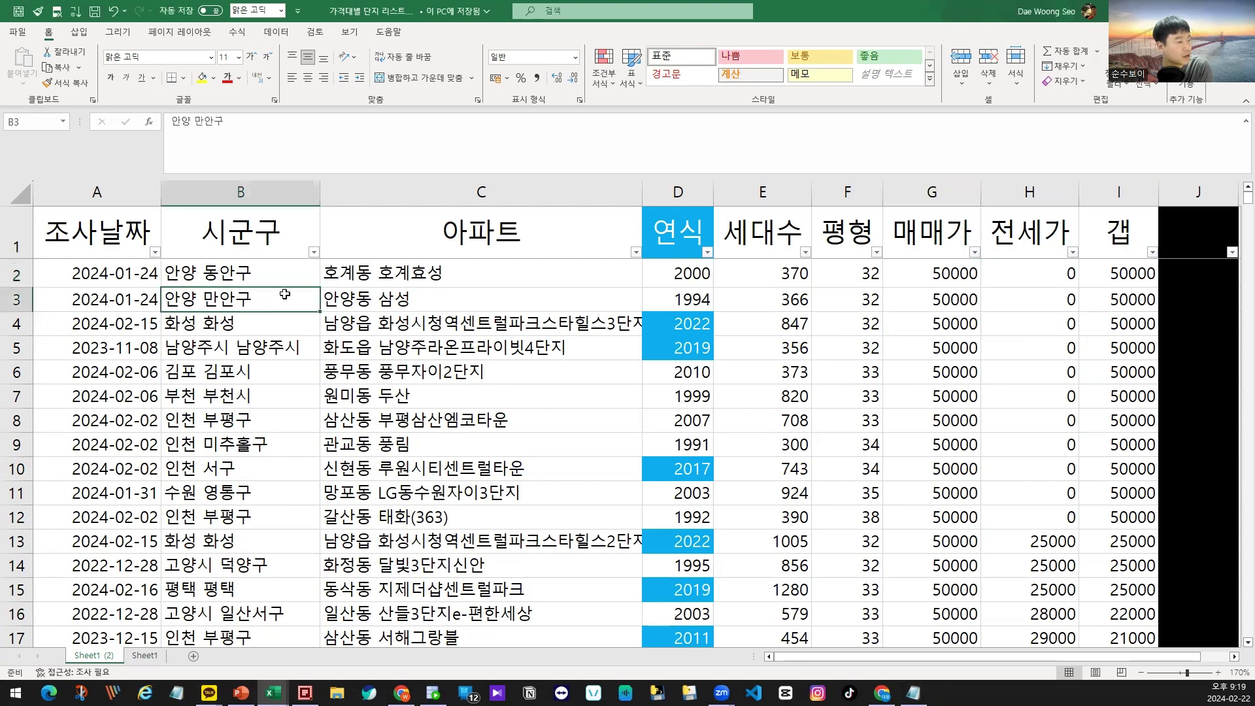
left_click_drag(494, 272, 702, 302)
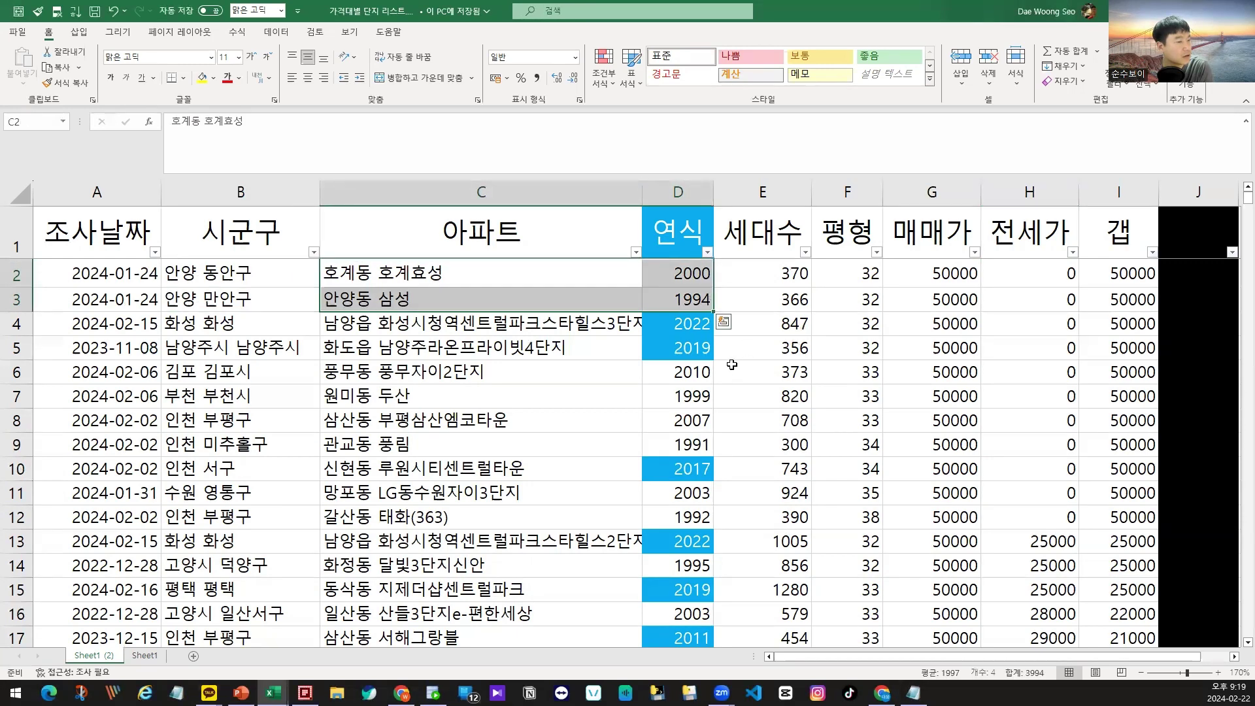
left_click(645, 370)
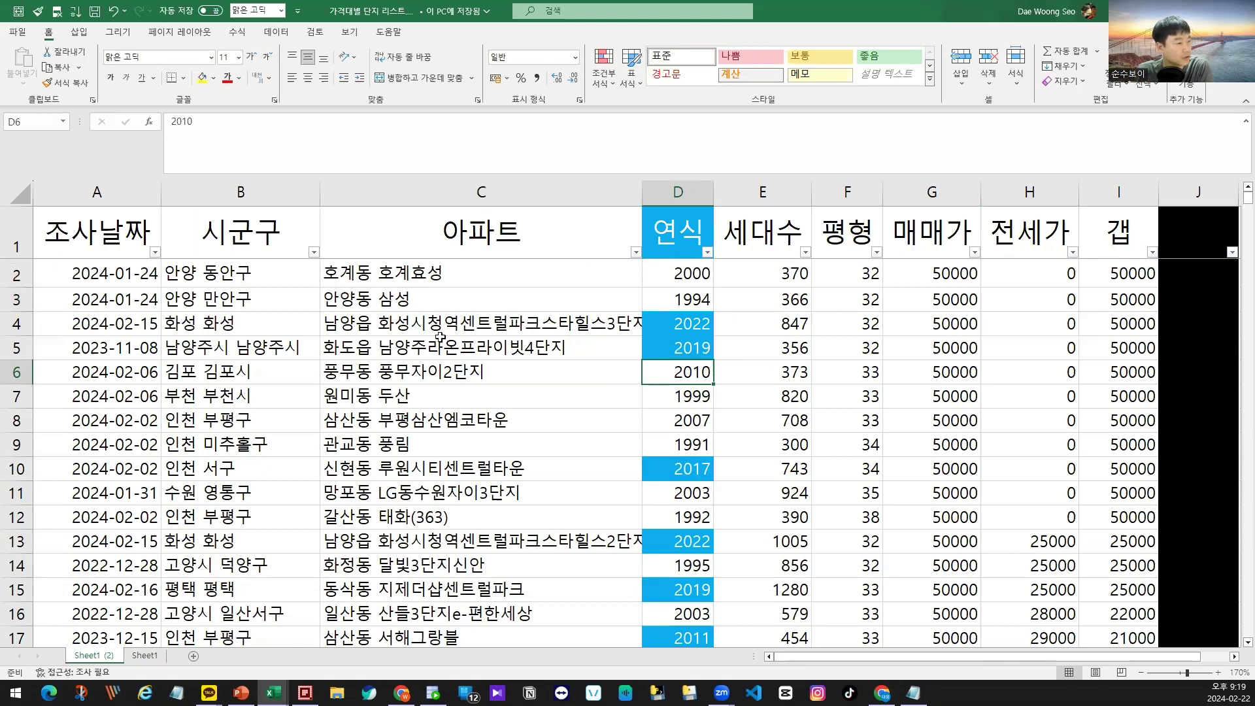
Step: Examine the 50000-priced listings down to row 23, including 방학동 우성2차 and 상갈동 금화마을4단지주공그린빌
scroll(397, 512, "down", 1)
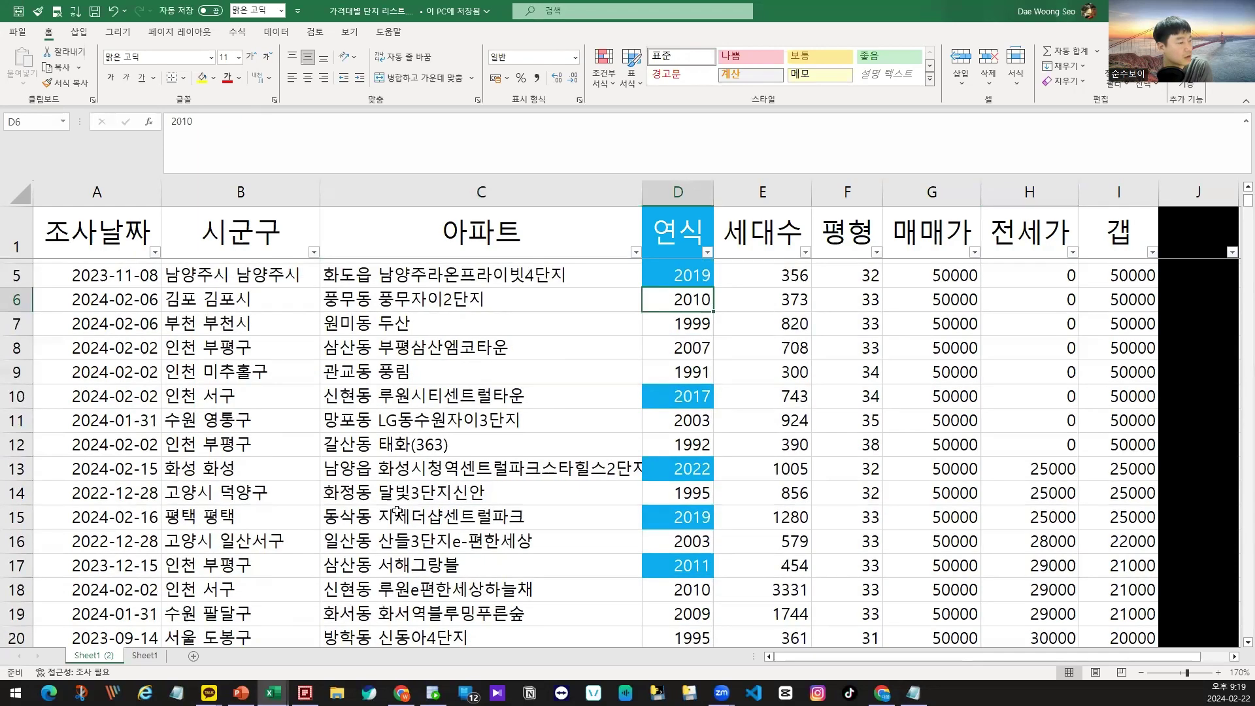
scroll(397, 512, "down", 1)
left_click_drag(226, 589, 477, 579)
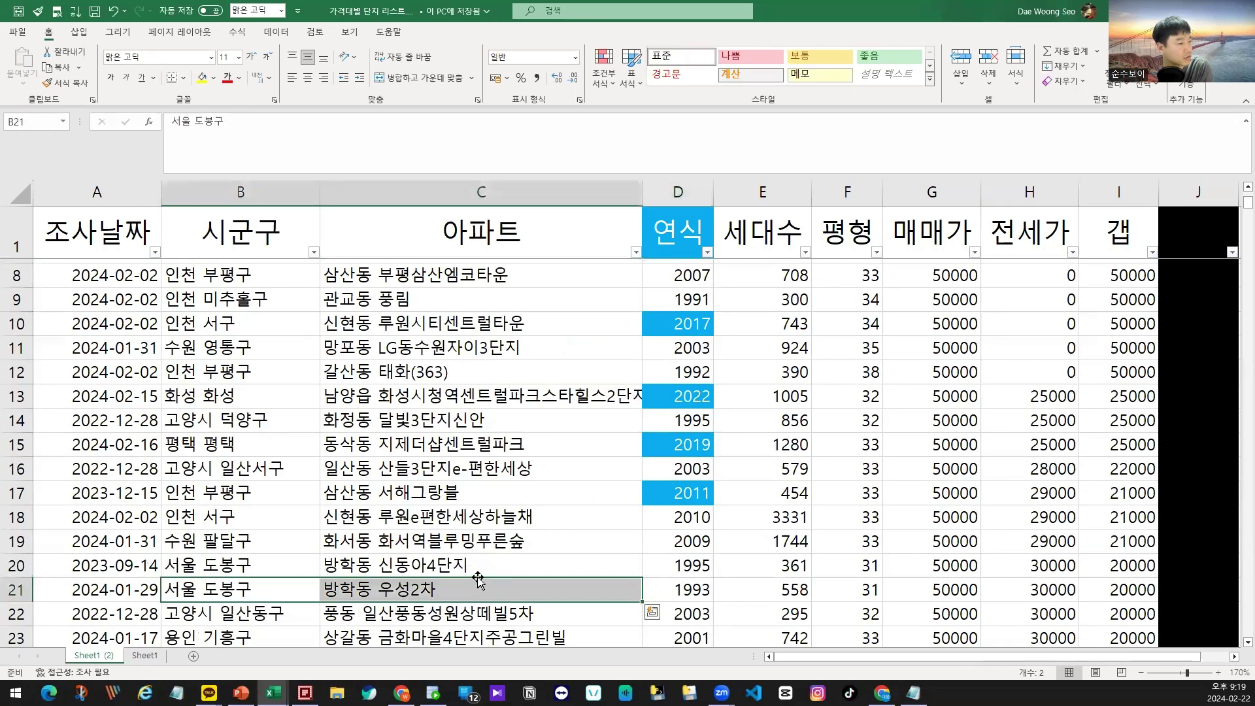
scroll(477, 579, "down", 1)
left_click_drag(296, 567, 678, 563)
left_click_drag(781, 560, 354, 560)
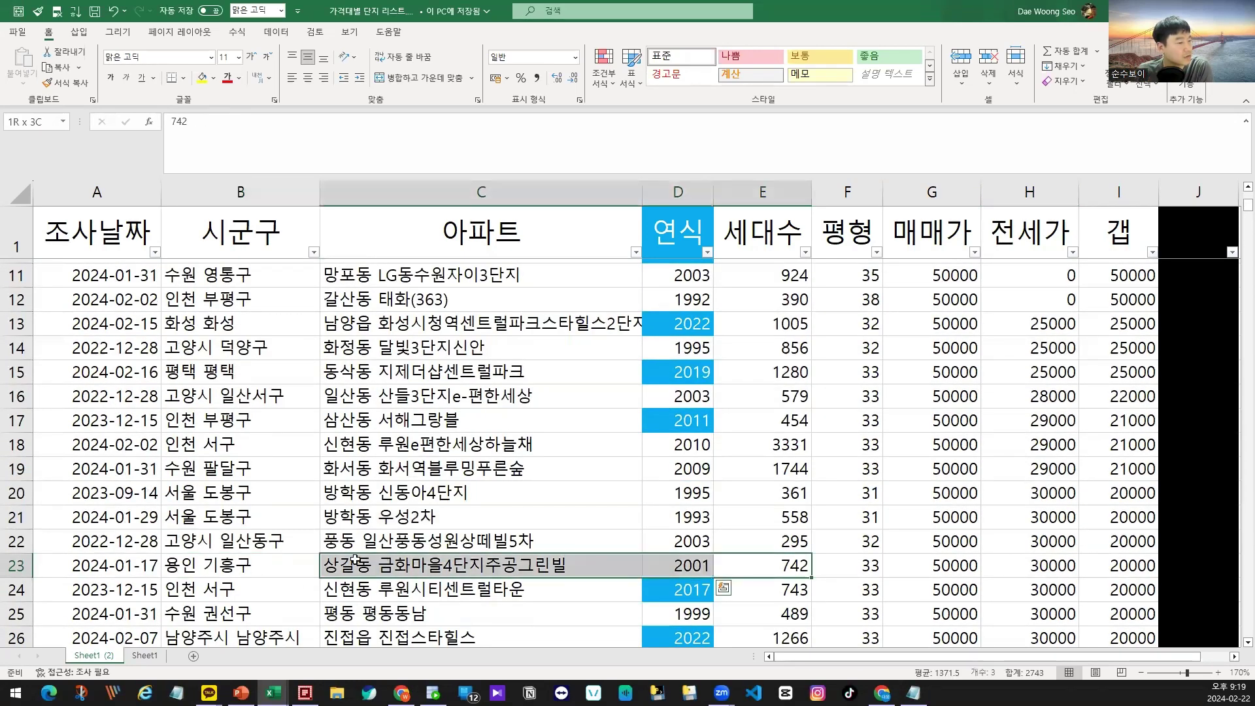
left_click(931, 564)
scroll(608, 551, "down", 1)
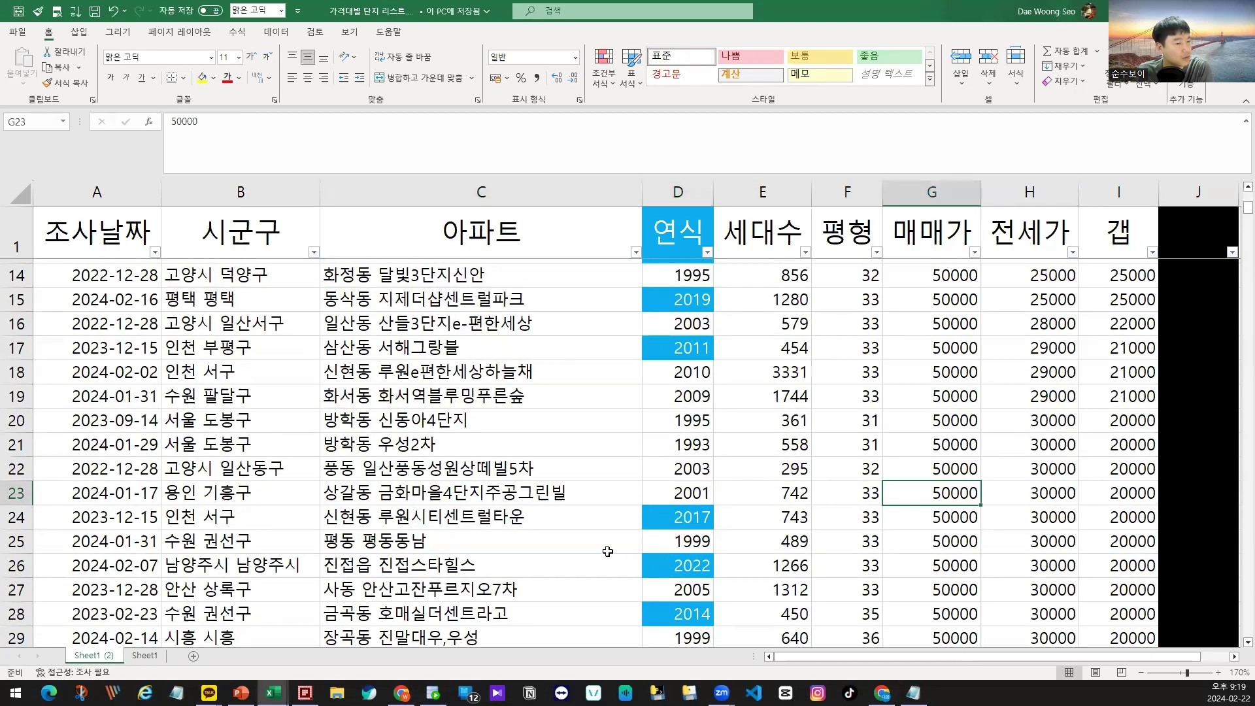
Step: Look further down the 50000-priced listings for 상갈동 금화마을대우현대 in row 58 and review its age, size and prices
scroll(603, 551, "down", 2)
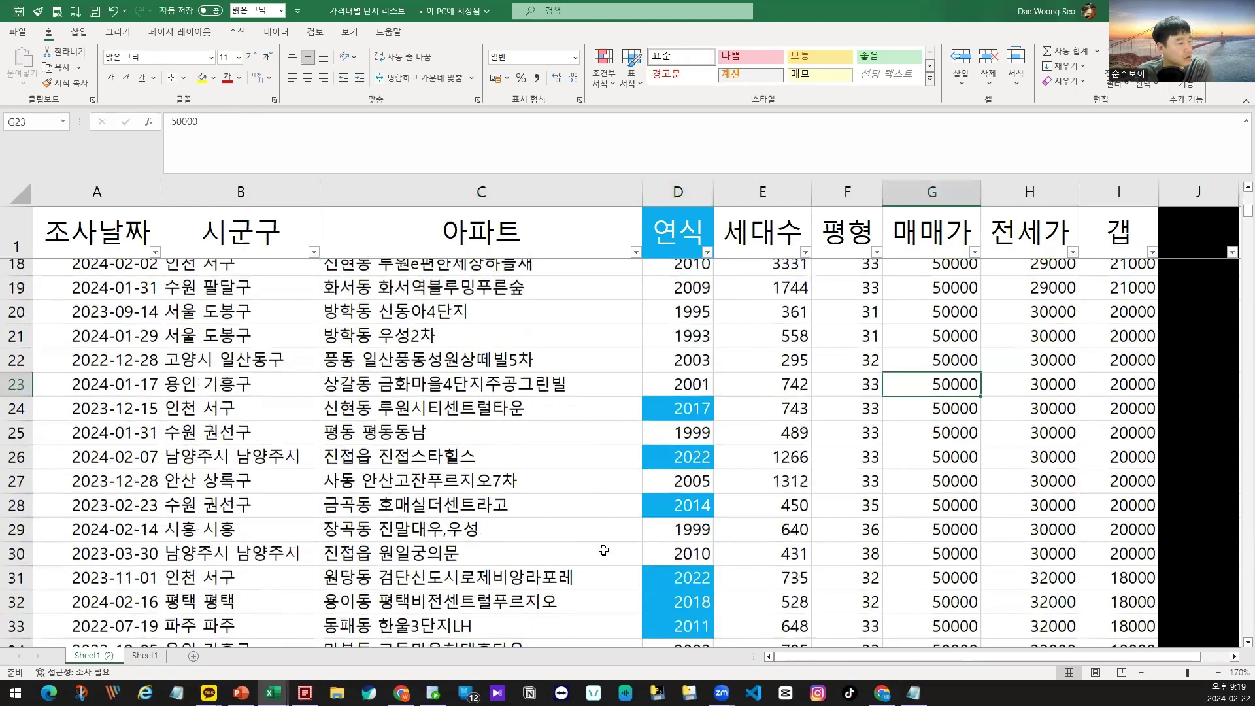
scroll(603, 550, "down", 3)
scroll(603, 550, "down", 3)
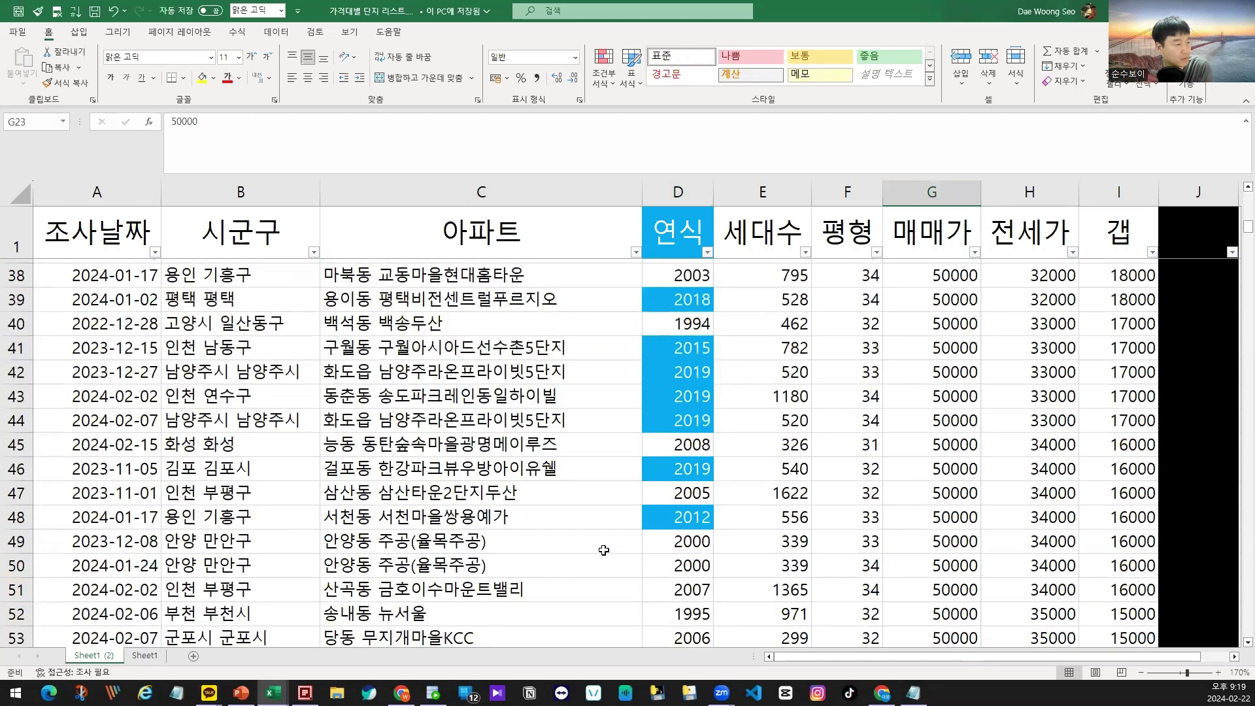
scroll(604, 550, "down", 2)
left_click(499, 607)
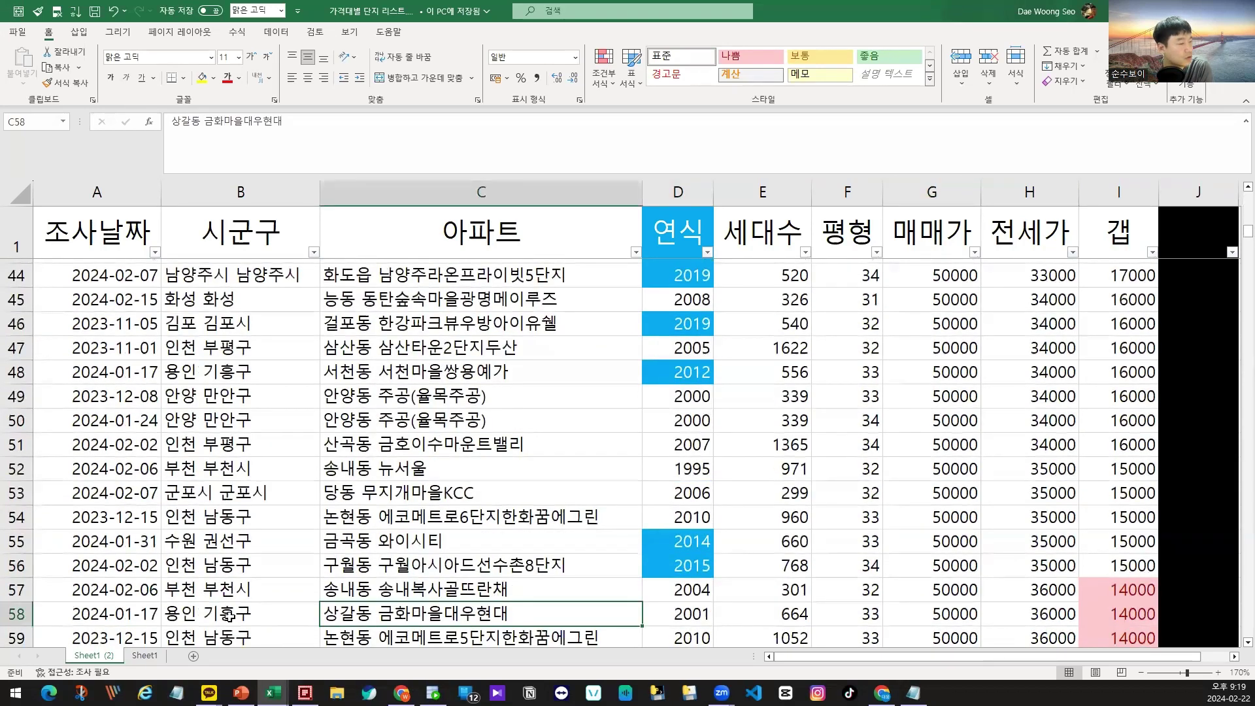
left_click_drag(200, 617, 501, 619)
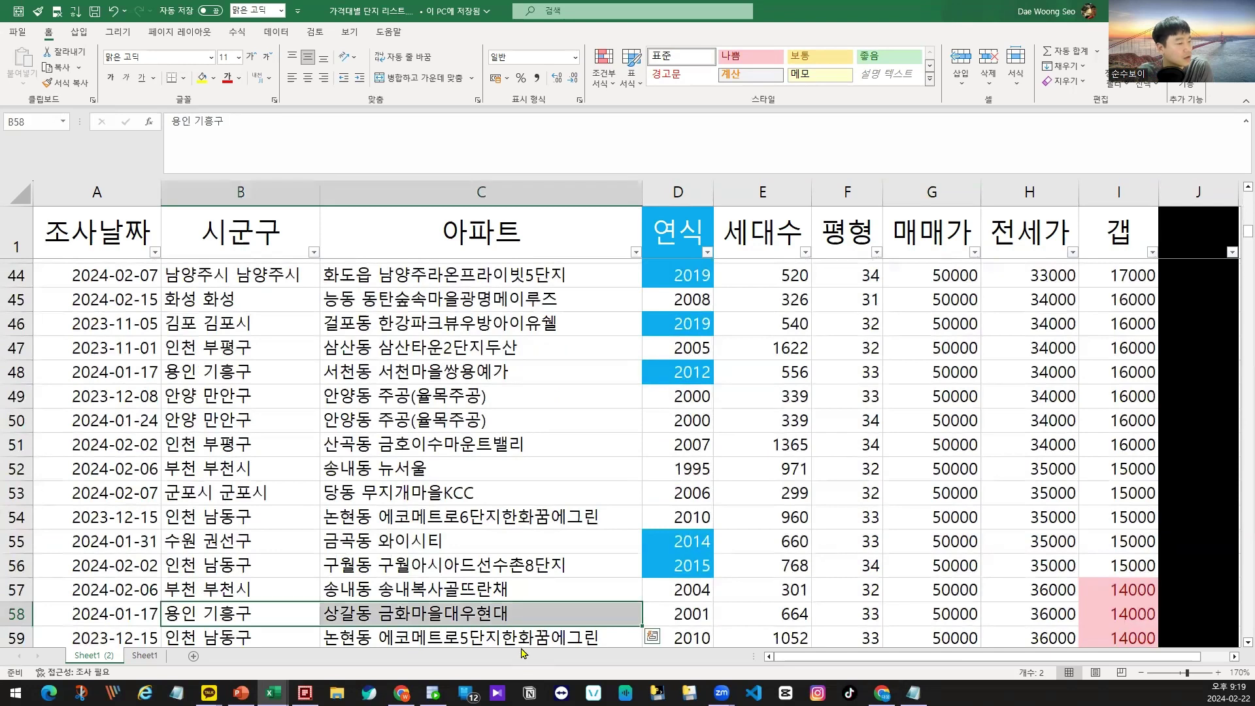
scroll(728, 472, "down", 1)
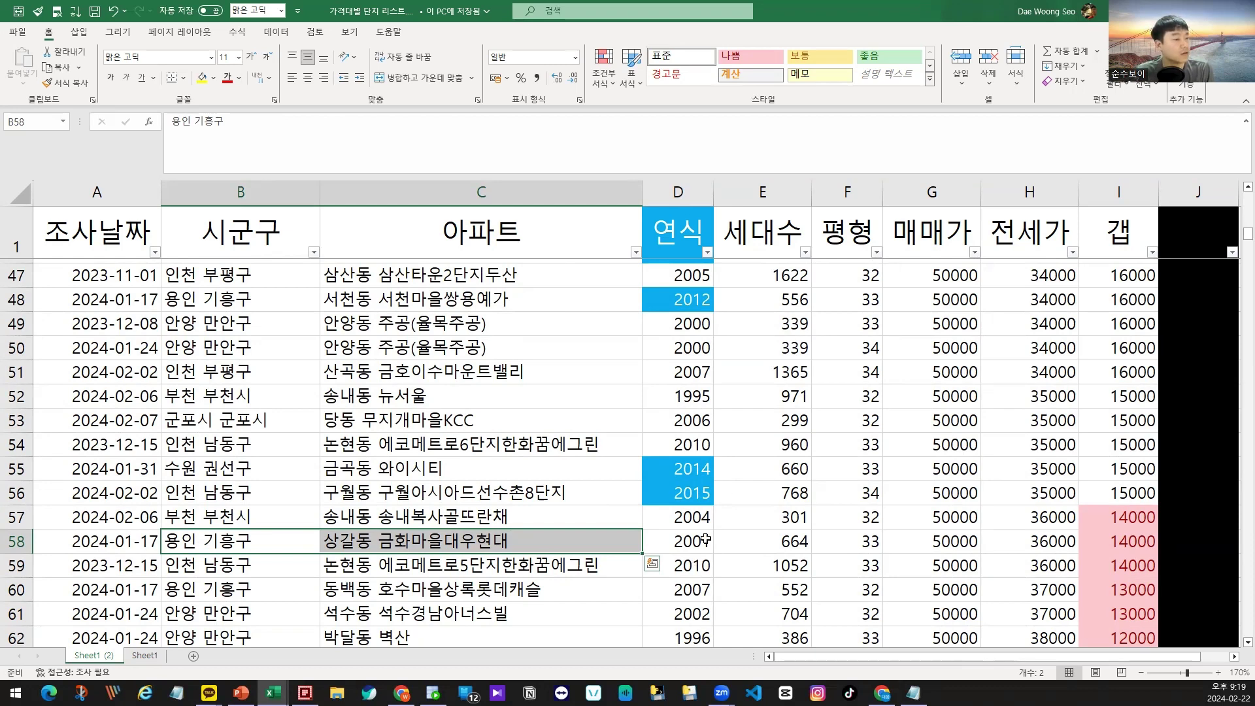
left_click_drag(703, 541, 1024, 541)
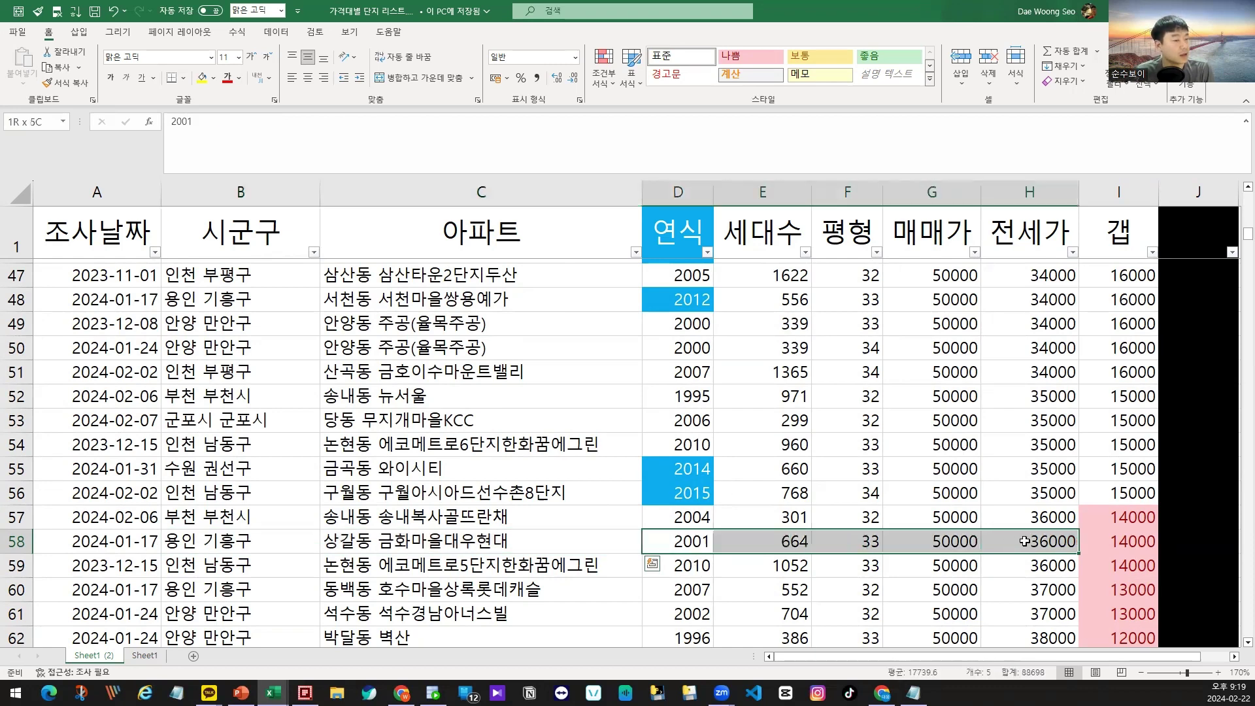
Step: Transfer 상갈동 금화마을대우현대 to a box on PowerPoint slide 6 and remove the stray quotation mark before "[01']33"
left_click(412, 541)
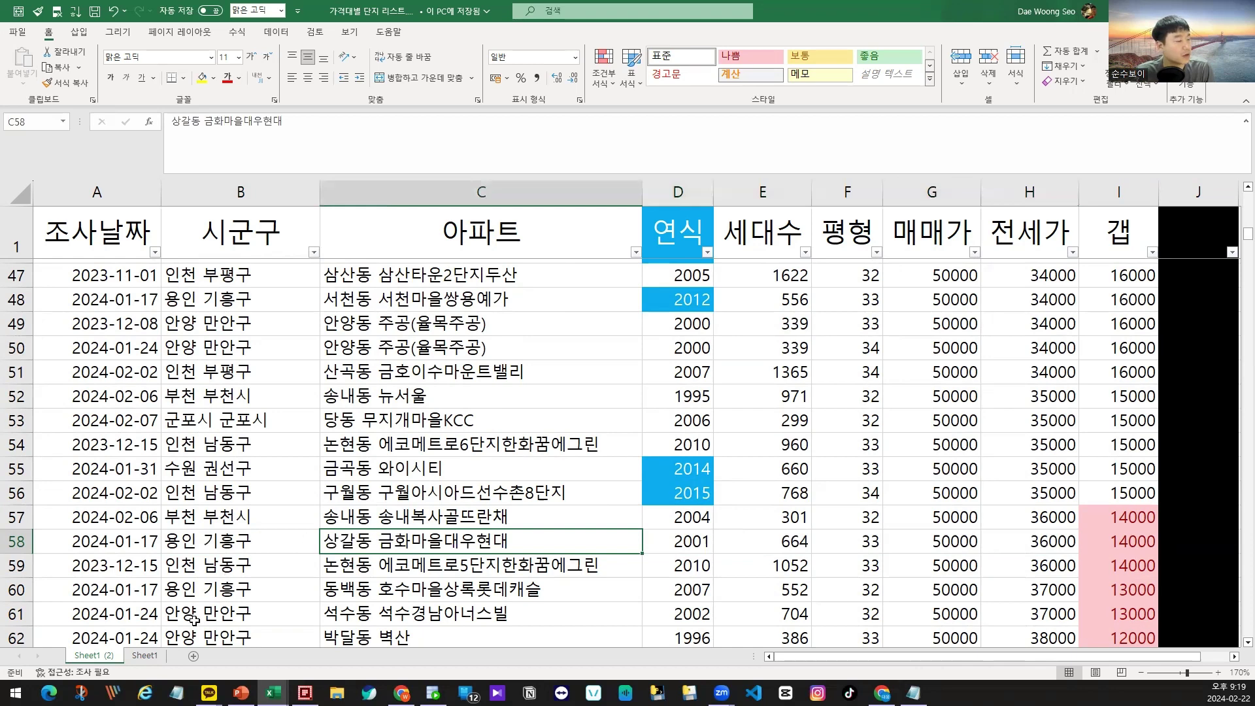
key("alt+Tab")
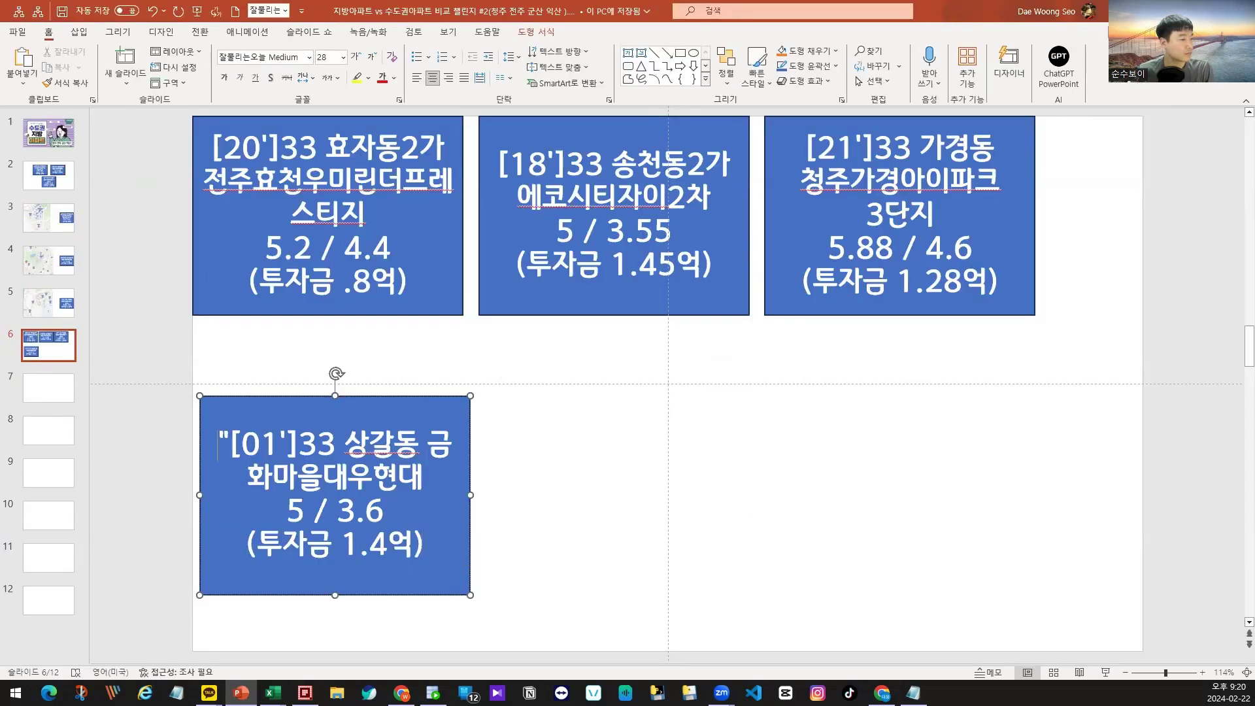
key("Delete")
Step: Return to the Excel list and review the 상갈동 금화마을대우현대 row from its district through its gap value
key("alt+Tab")
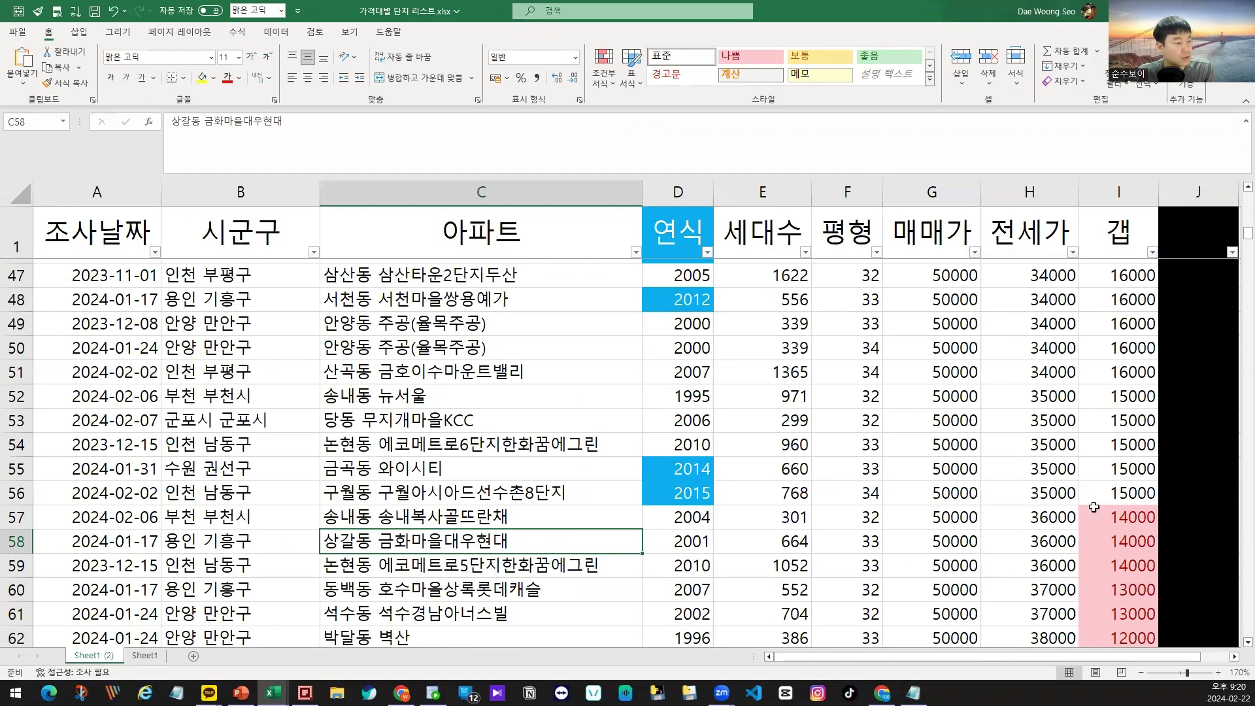
left_click_drag(557, 544, 869, 541)
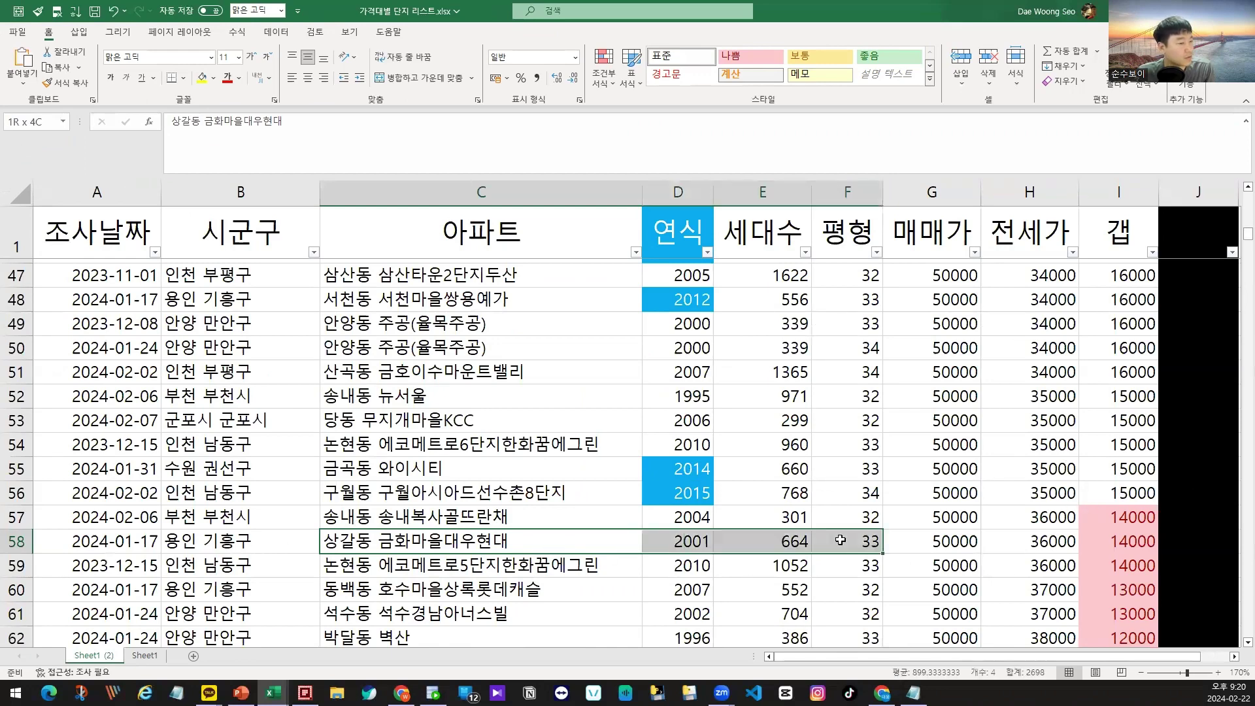
left_click(951, 542)
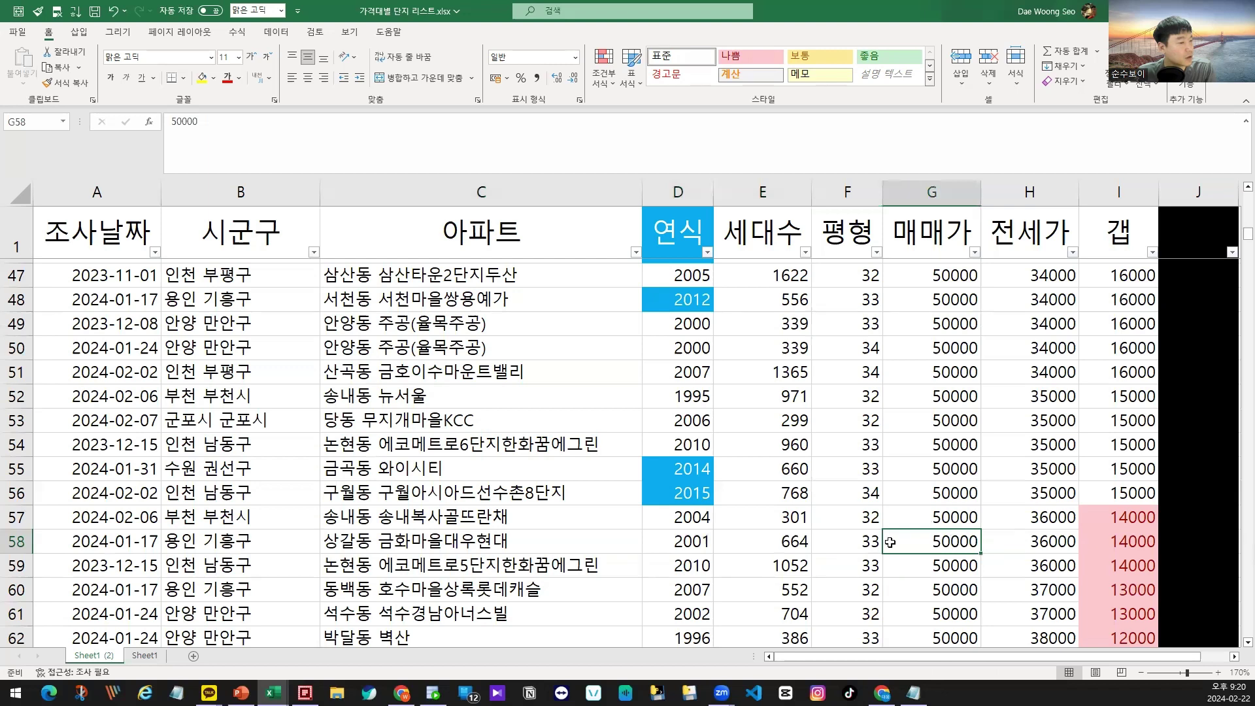
left_click(673, 543)
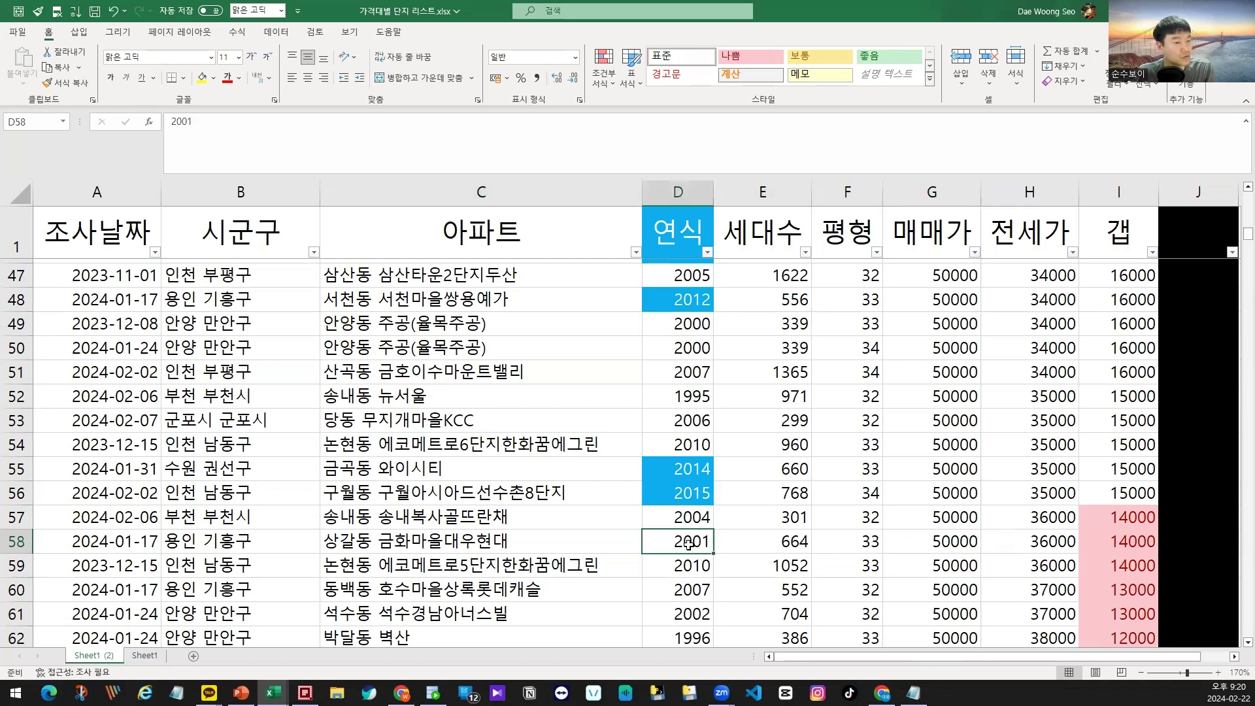
left_click_drag(918, 544, 1117, 543)
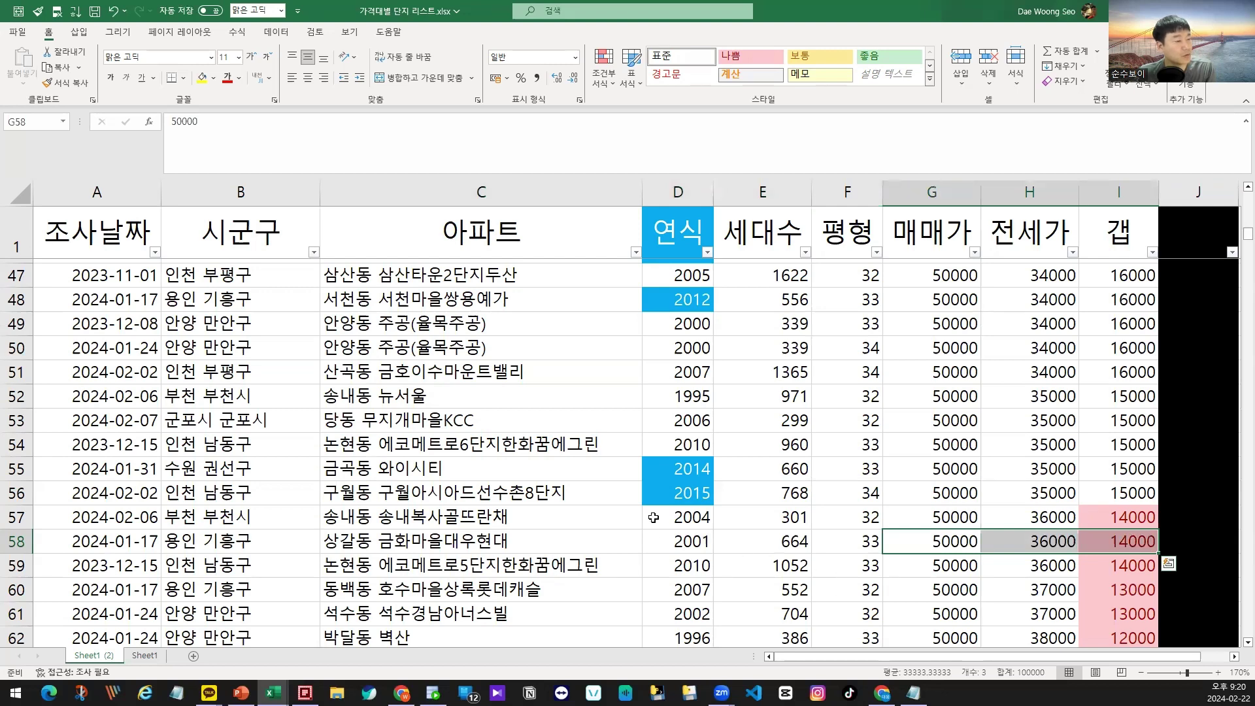
left_click_drag(274, 535, 1099, 537)
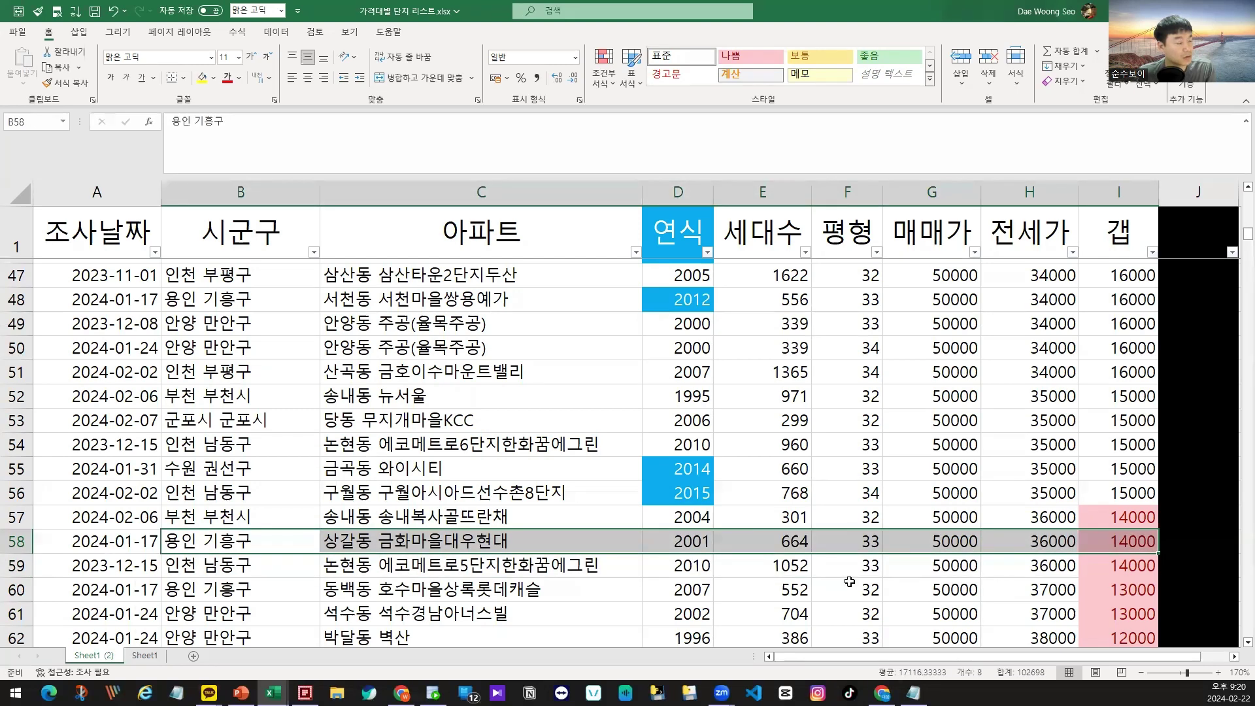
Step: Examine the 50500-priced listings, checking the year, household count, size and sale price of 걸포동 오스타파라곤1블록 in row 73
scroll(751, 566, "down", 3)
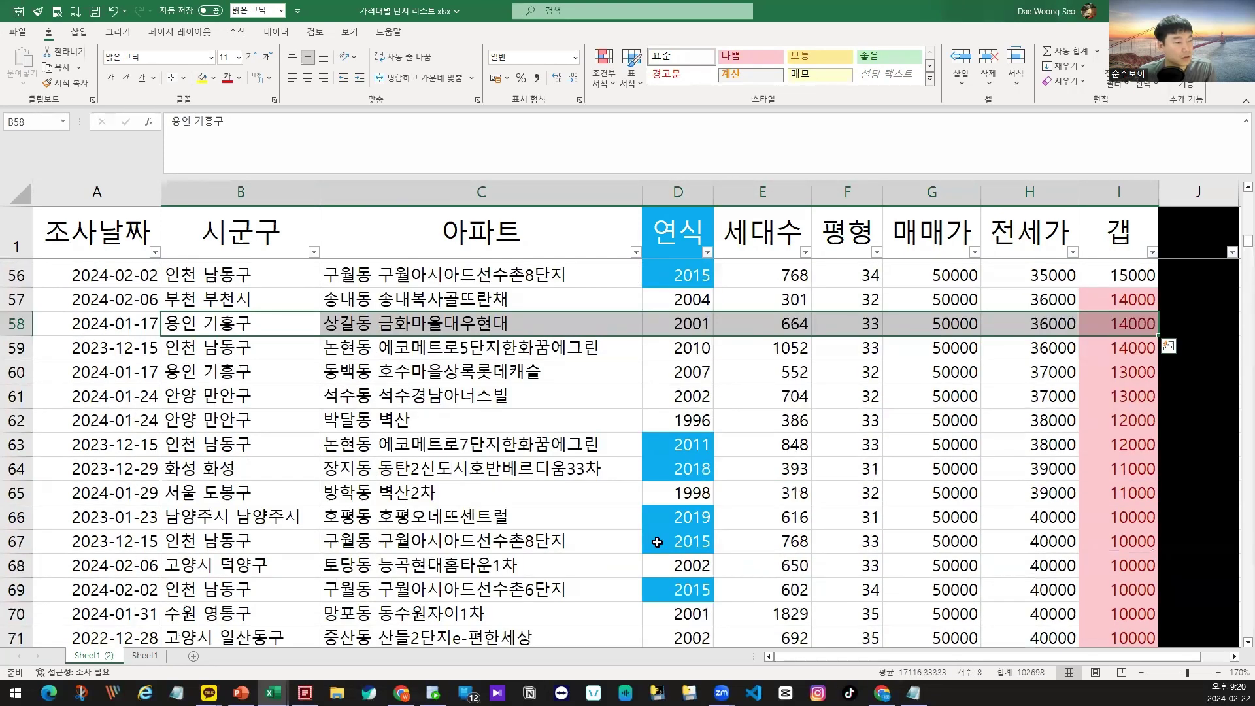
scroll(654, 543, "down", 4)
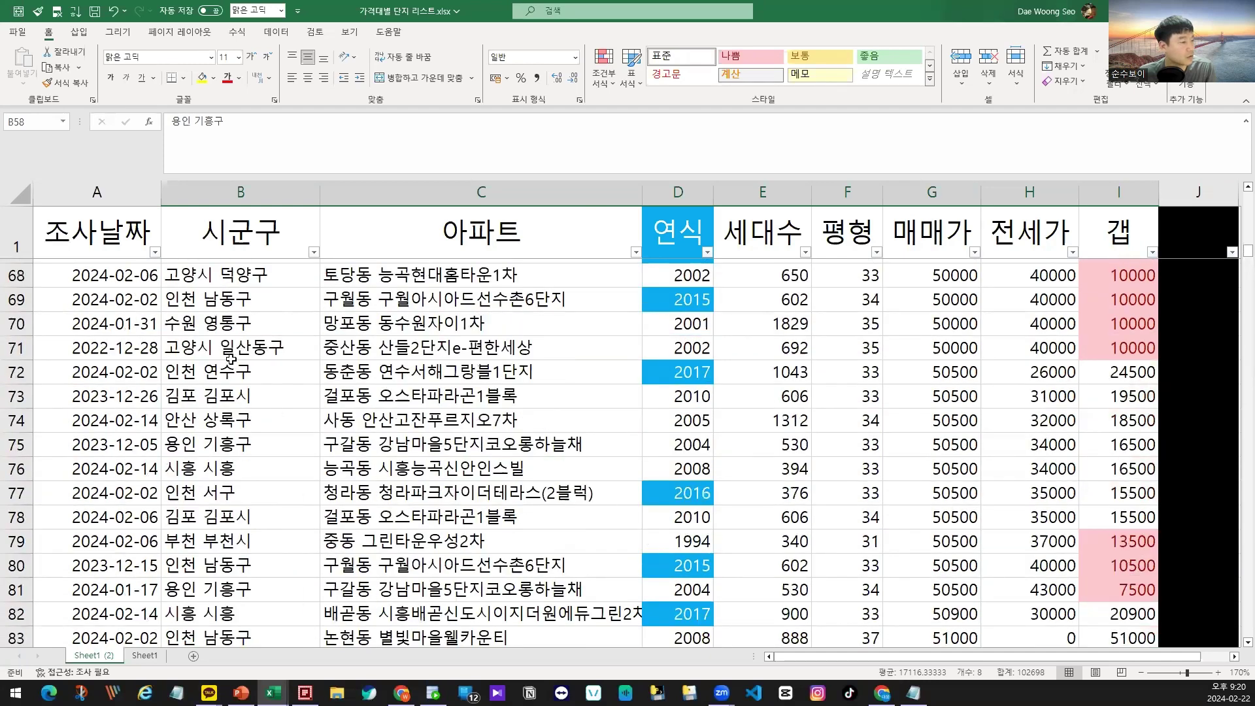
left_click_drag(231, 357, 353, 425)
left_click(355, 422)
left_click(363, 398)
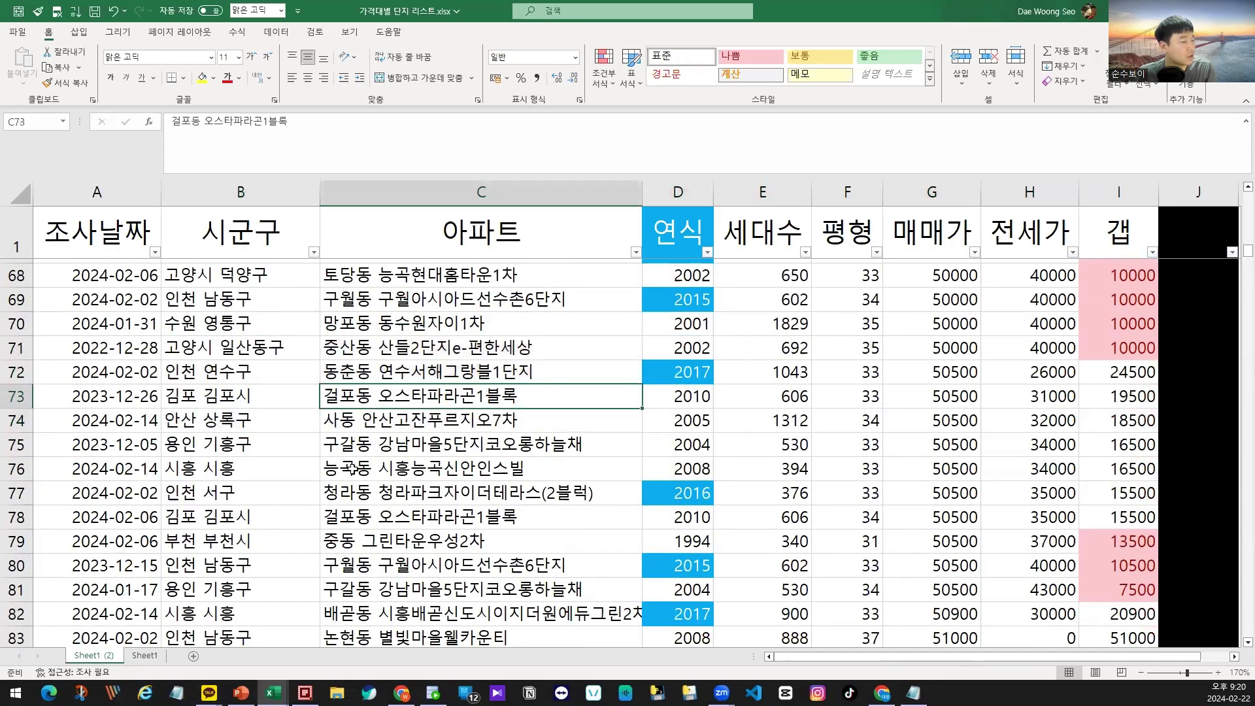
left_click_drag(686, 396, 972, 396)
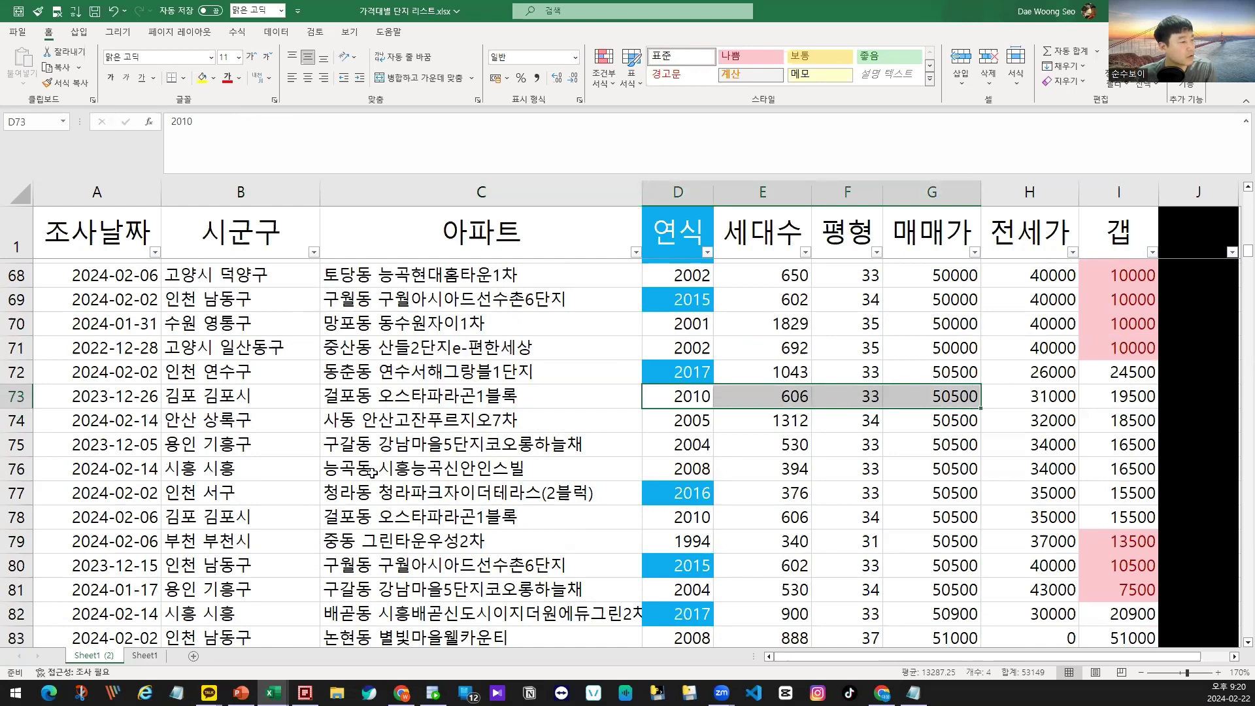
Step: Review 구월동 구월아시아드선수촌6단지 in row 80, checking its district, construction year and gap
left_click(389, 590)
left_click(386, 565)
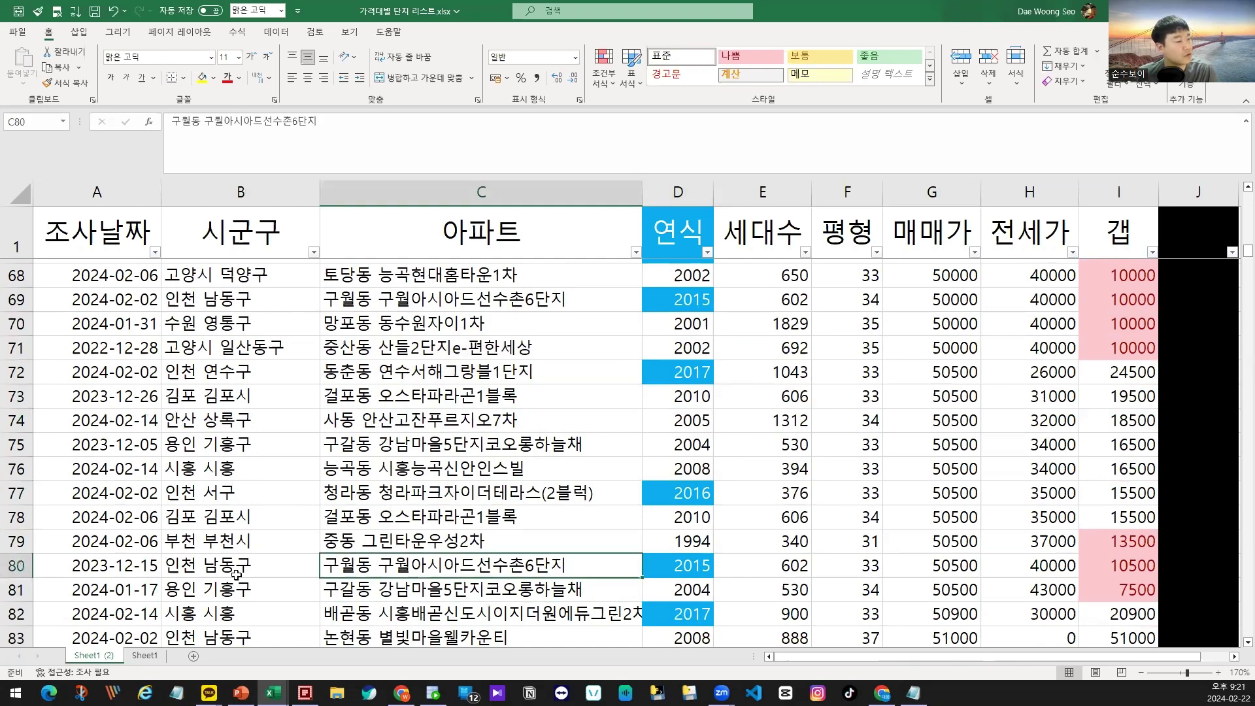
left_click_drag(237, 565, 457, 566)
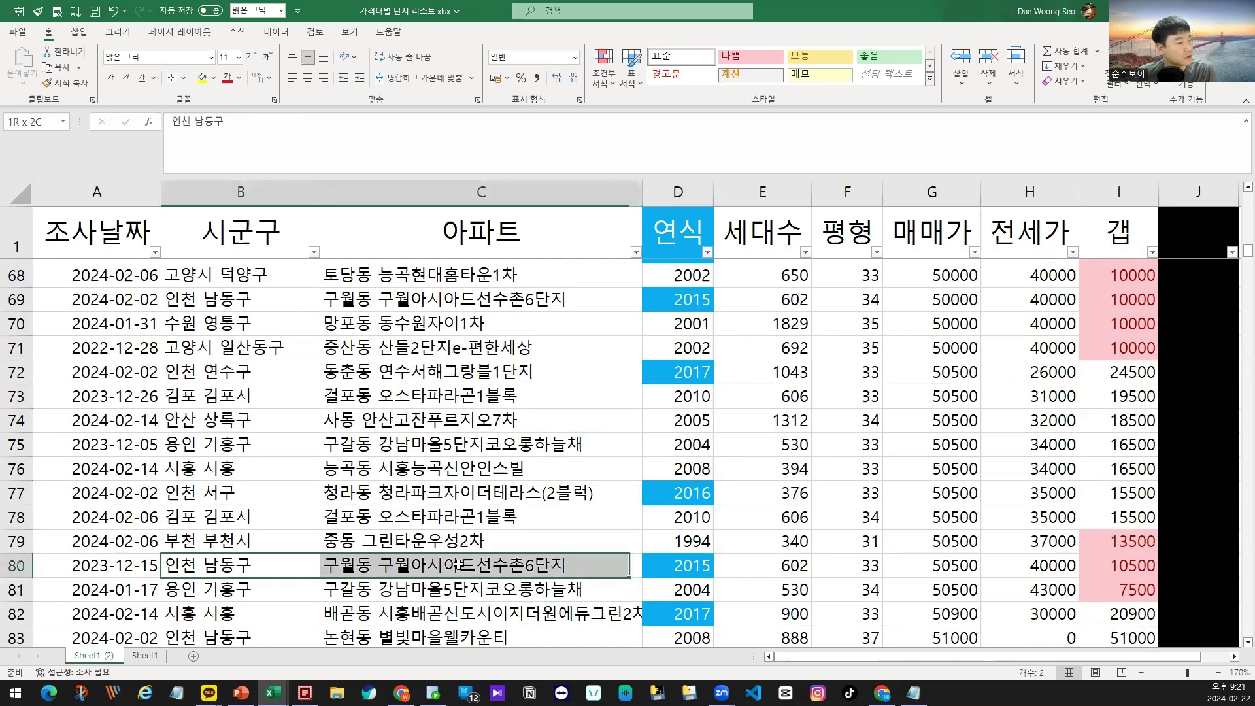
left_click(697, 568)
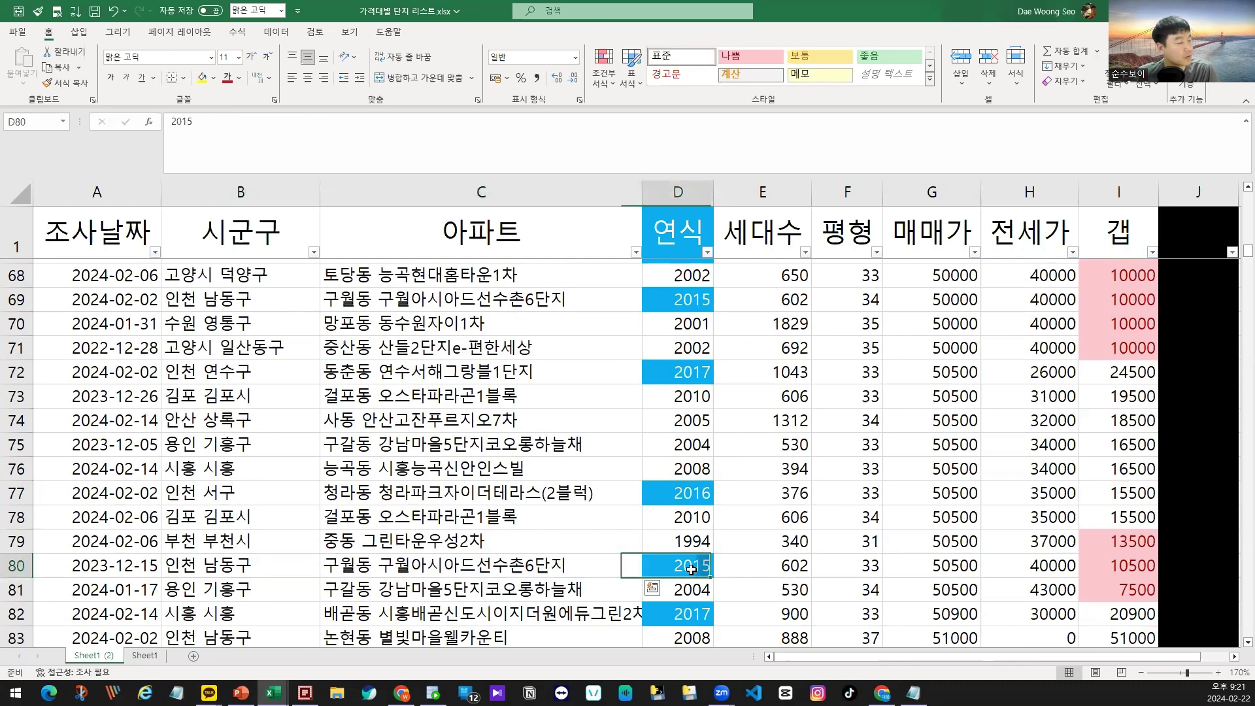
left_click(518, 563)
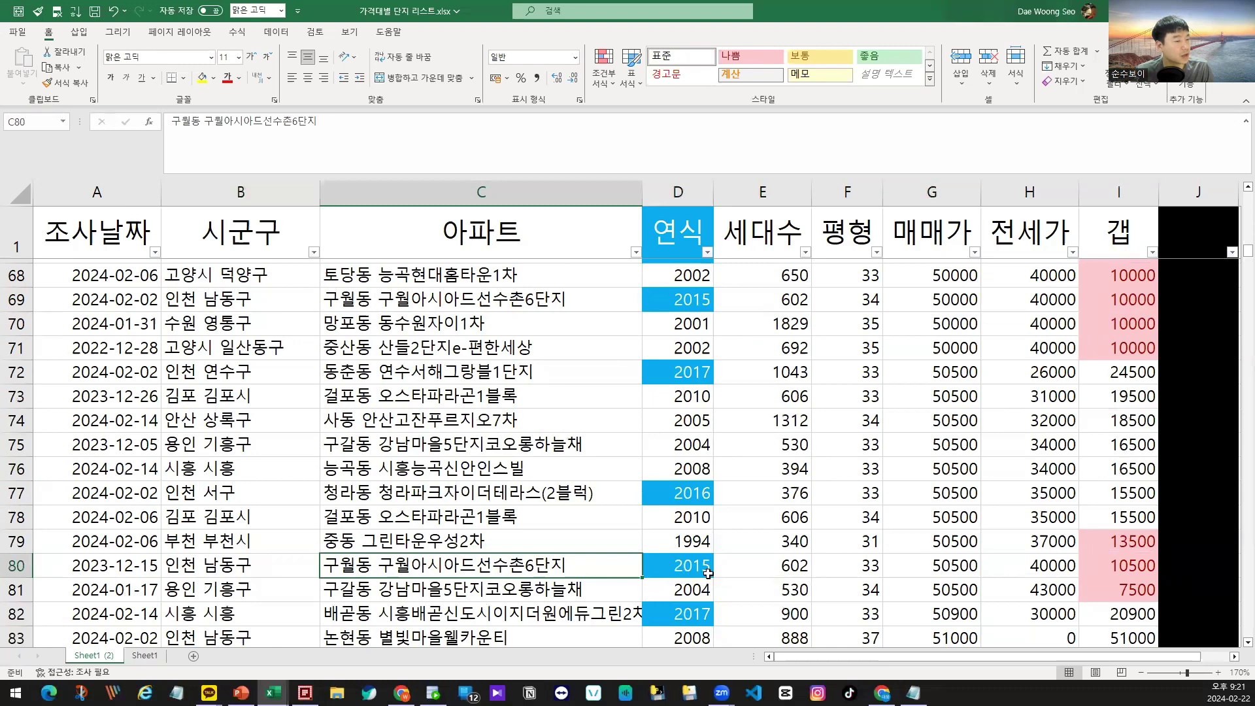
left_click(1119, 570)
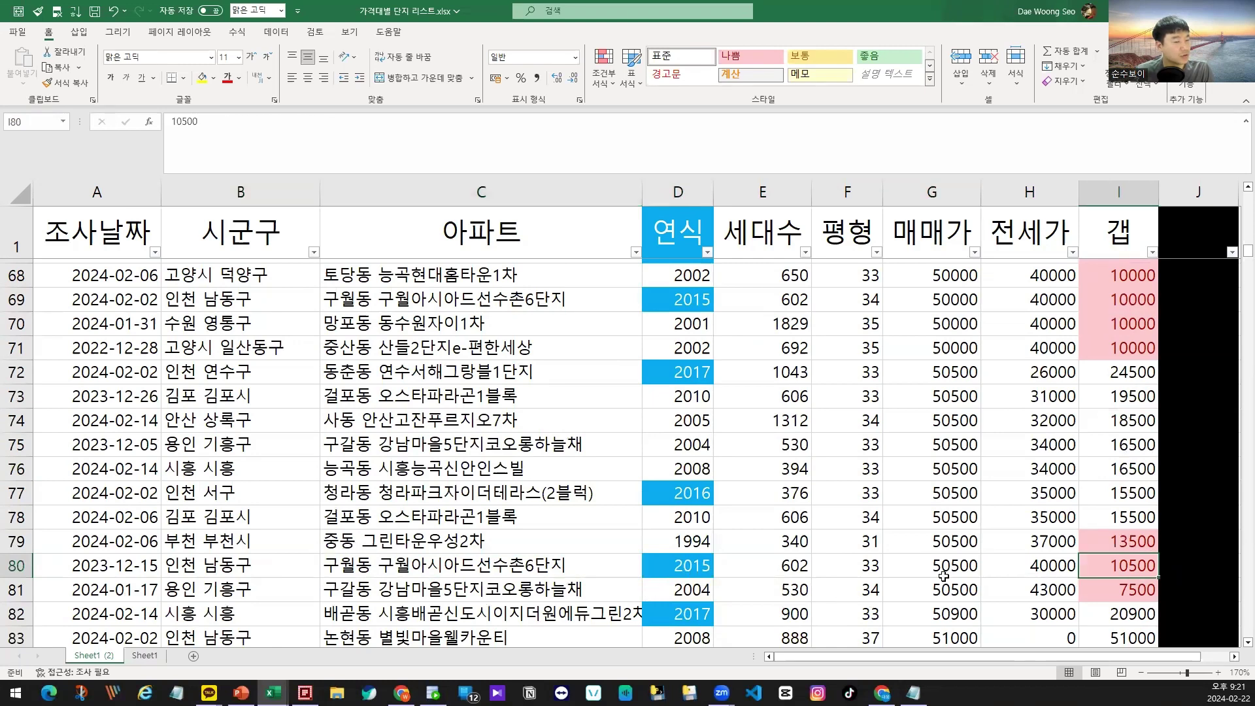
Step: Transfer 구월동 구월아시아드선수촌6단지 from row 80 to the second orange box on PowerPoint slide 6, with 5.05 / 4 and 투자금 1.05억
left_click_drag(975, 566, 1039, 567)
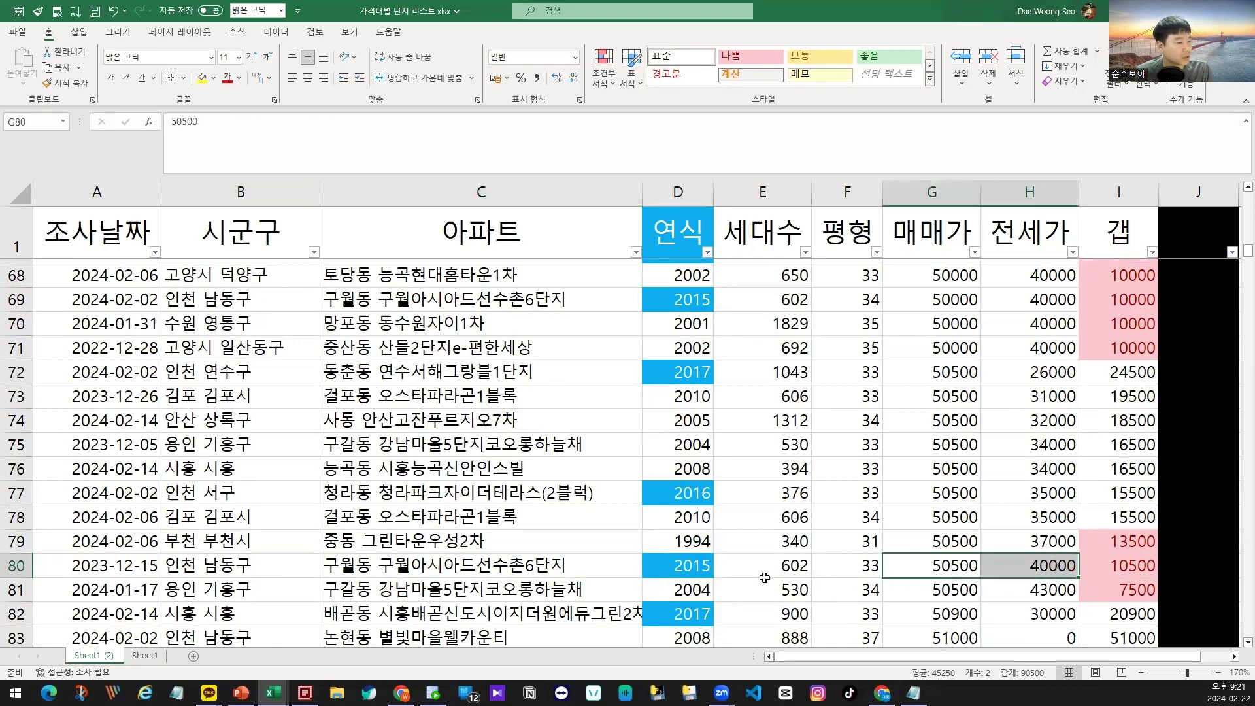
left_click_drag(276, 562, 1114, 564)
left_click(686, 565)
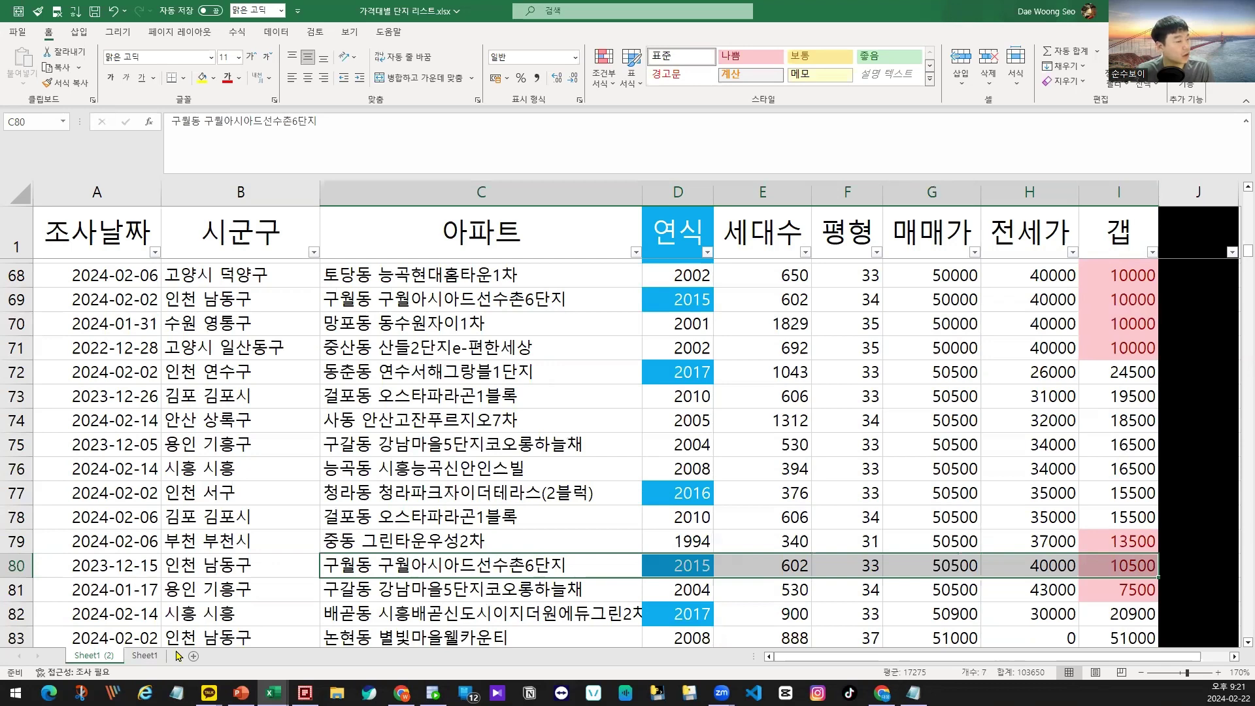
key("alt+Tab")
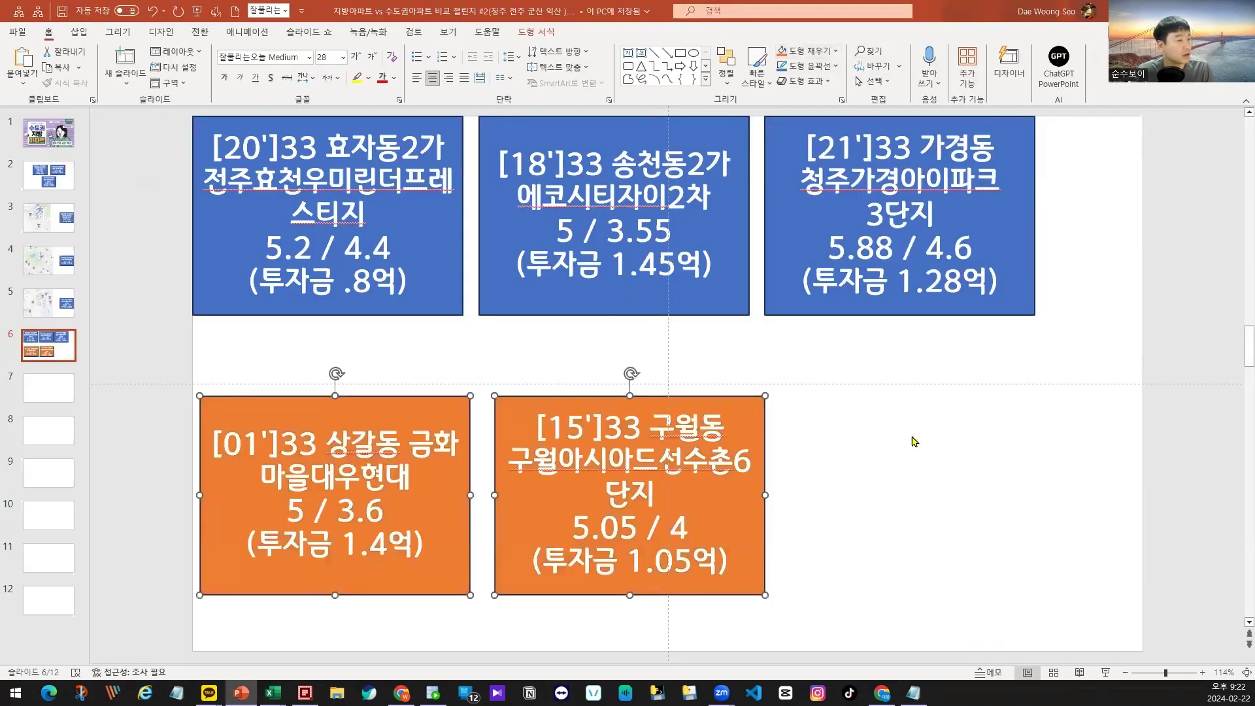
Step: Return to the Excel list and examine 내삼미동 오산대역세교자이 in row 99 and 용현동 인천SK스카이뷰 in row 103, from name to sale price
key("alt+Tab")
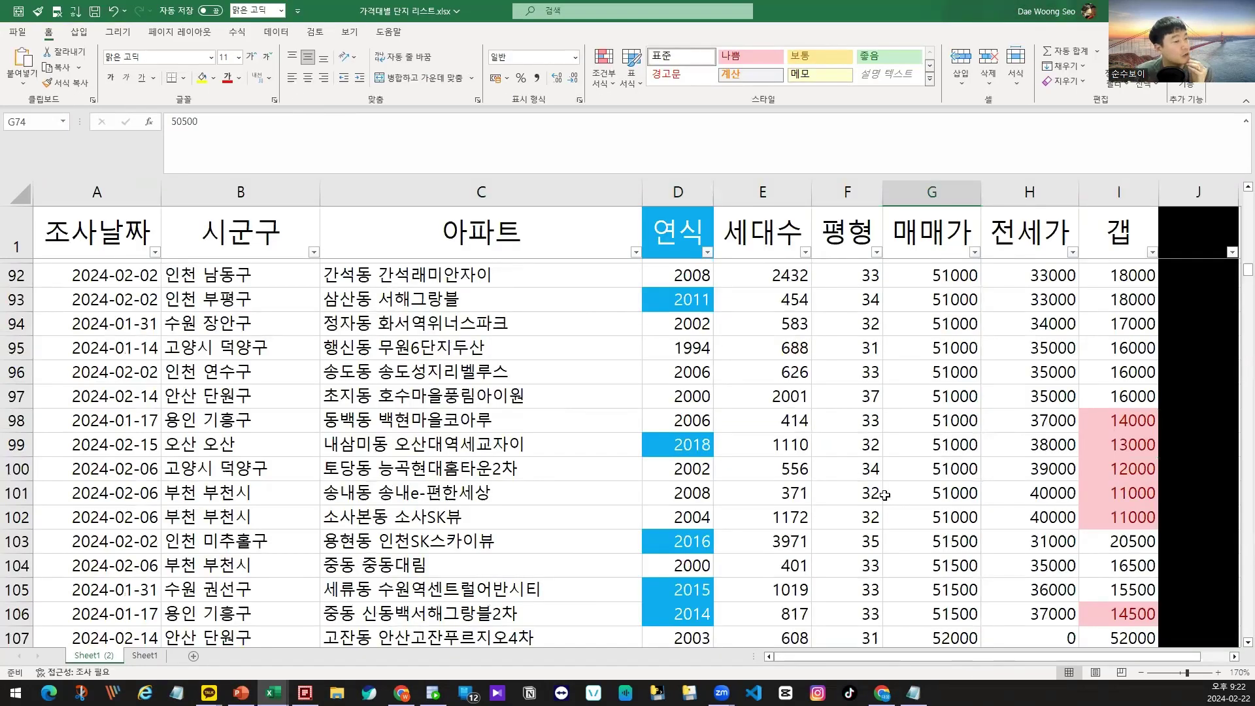
scroll(884, 495, "down", 2)
left_click_drag(681, 446, 680, 467)
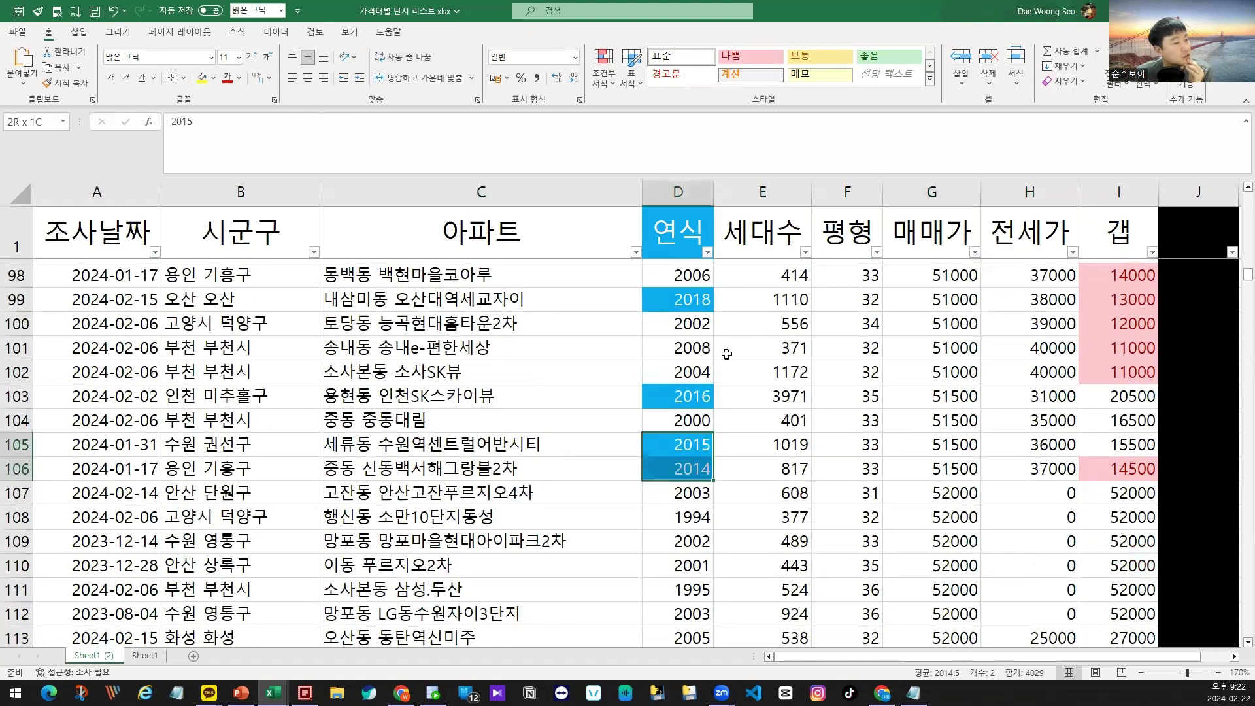
left_click(688, 299)
left_click(612, 298)
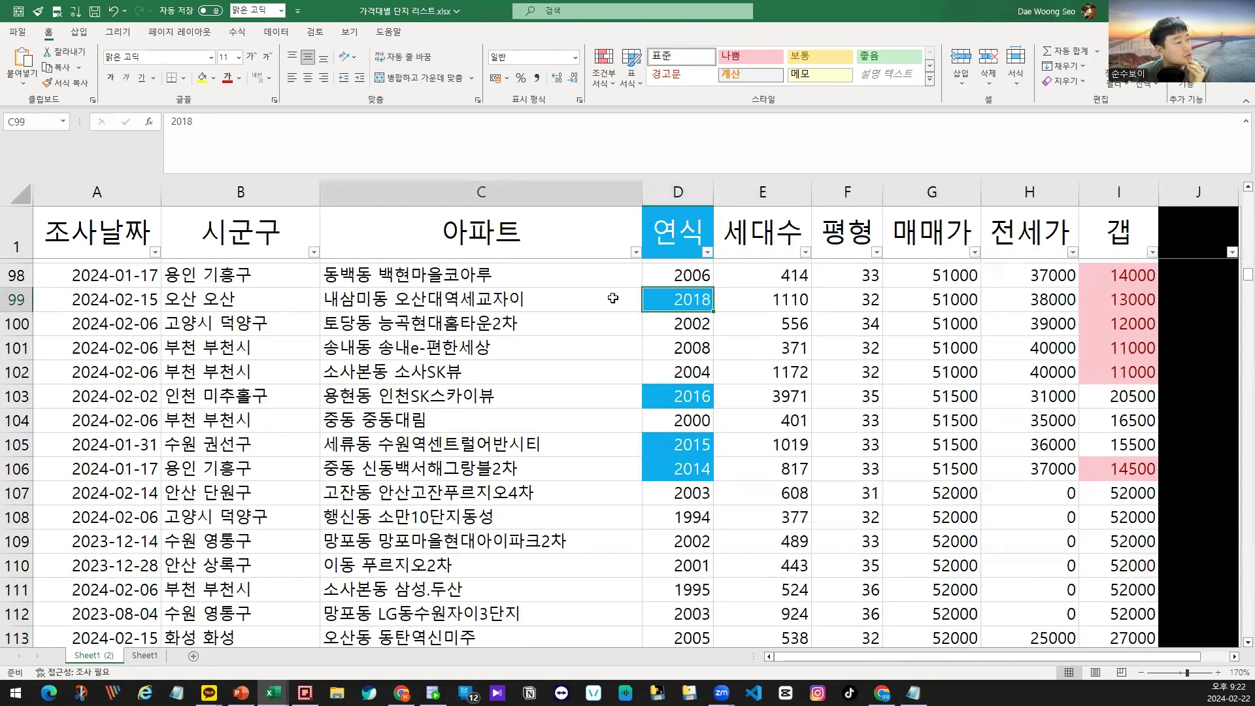
left_click_drag(612, 298, 935, 300)
left_click_drag(401, 396, 1007, 395)
left_click(955, 396)
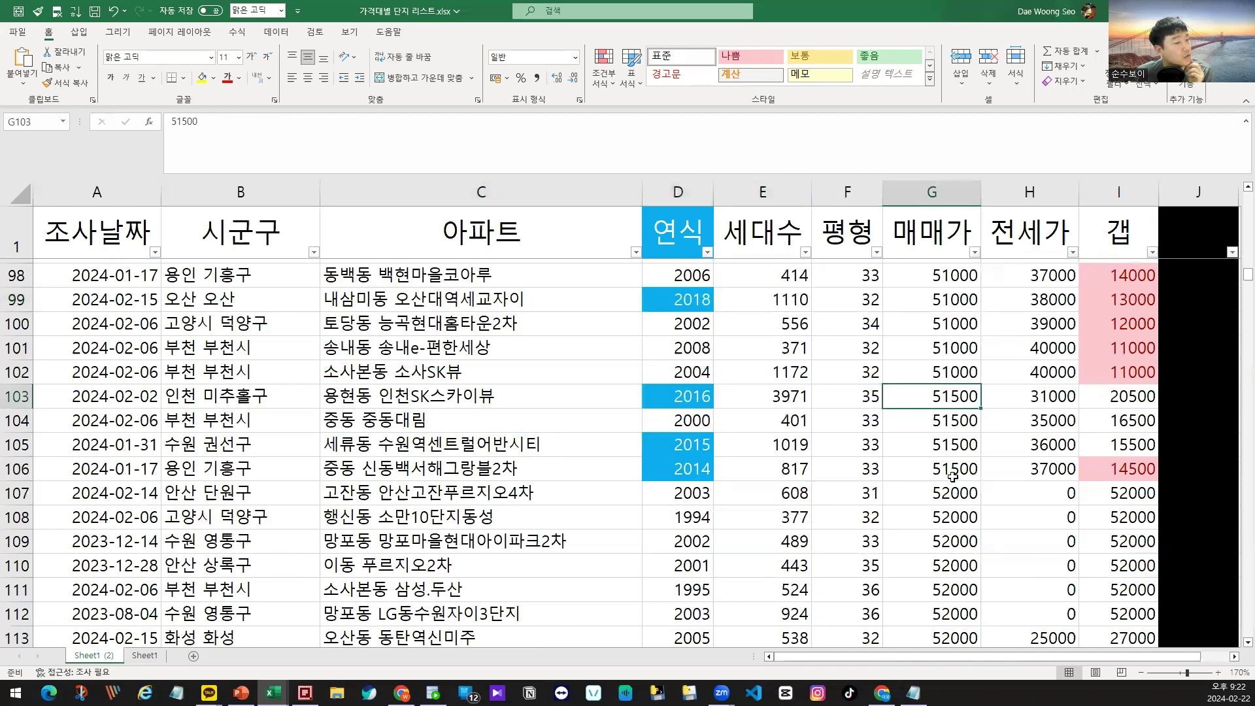
Step: Compare 세류동 수원역센트럴어반시티 in row 105 with 중동 신동백서해그랑블2차 in row 106
left_click_drag(951, 465, 649, 480)
left_click(425, 441)
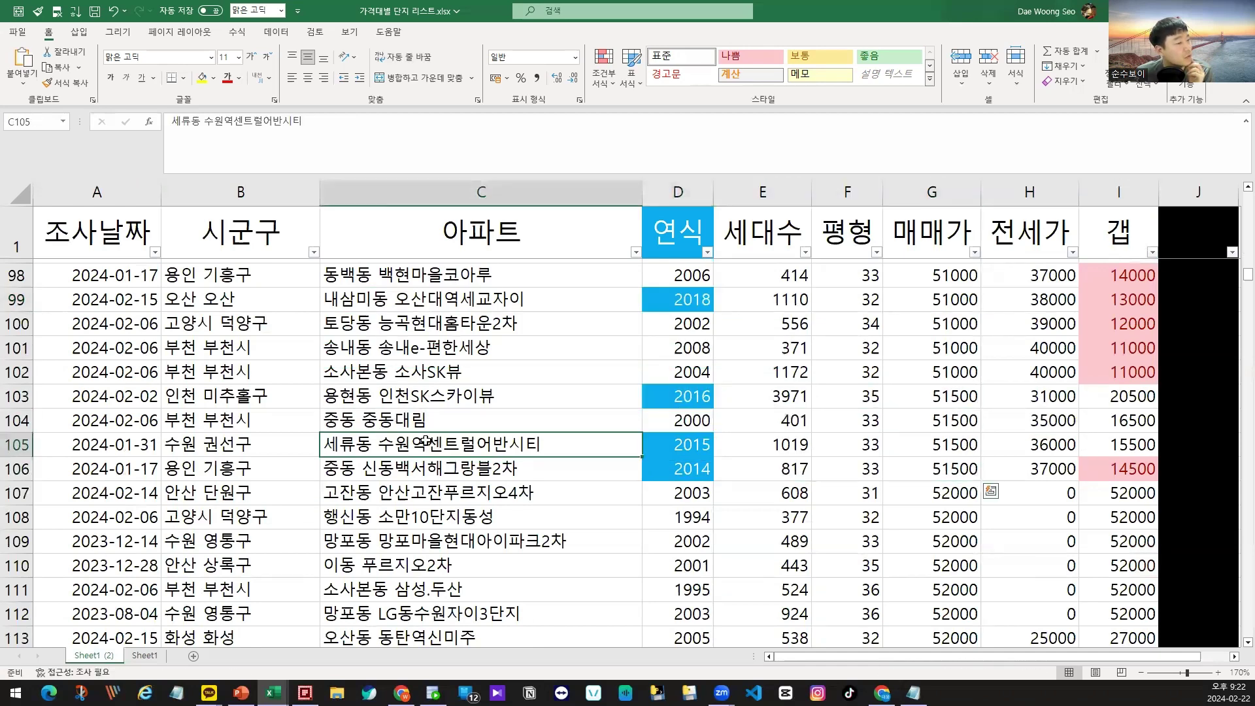
left_click_drag(425, 441, 752, 471)
left_click(509, 468)
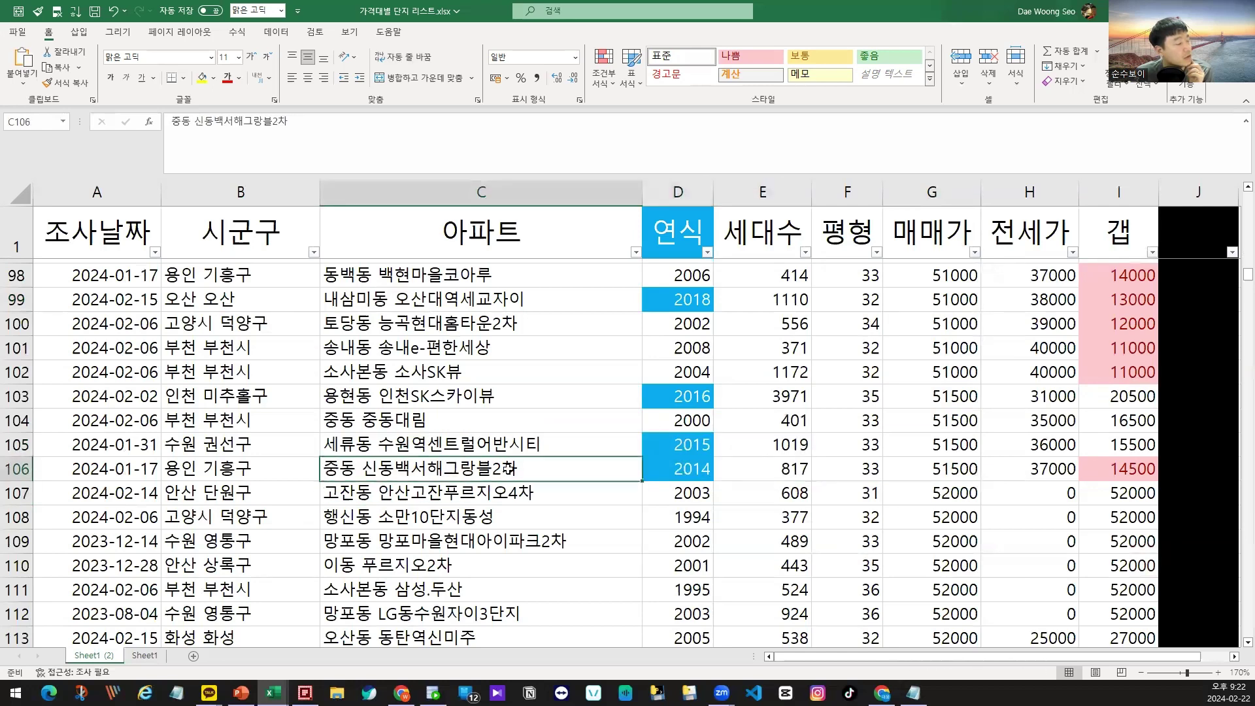
Step: Scan the 52000 to 52700 listings for newer complexes, checking rows 138 and 145 and 용종동 인천계양코아루센트럴파크 in row 147
scroll(509, 468, "down", 4)
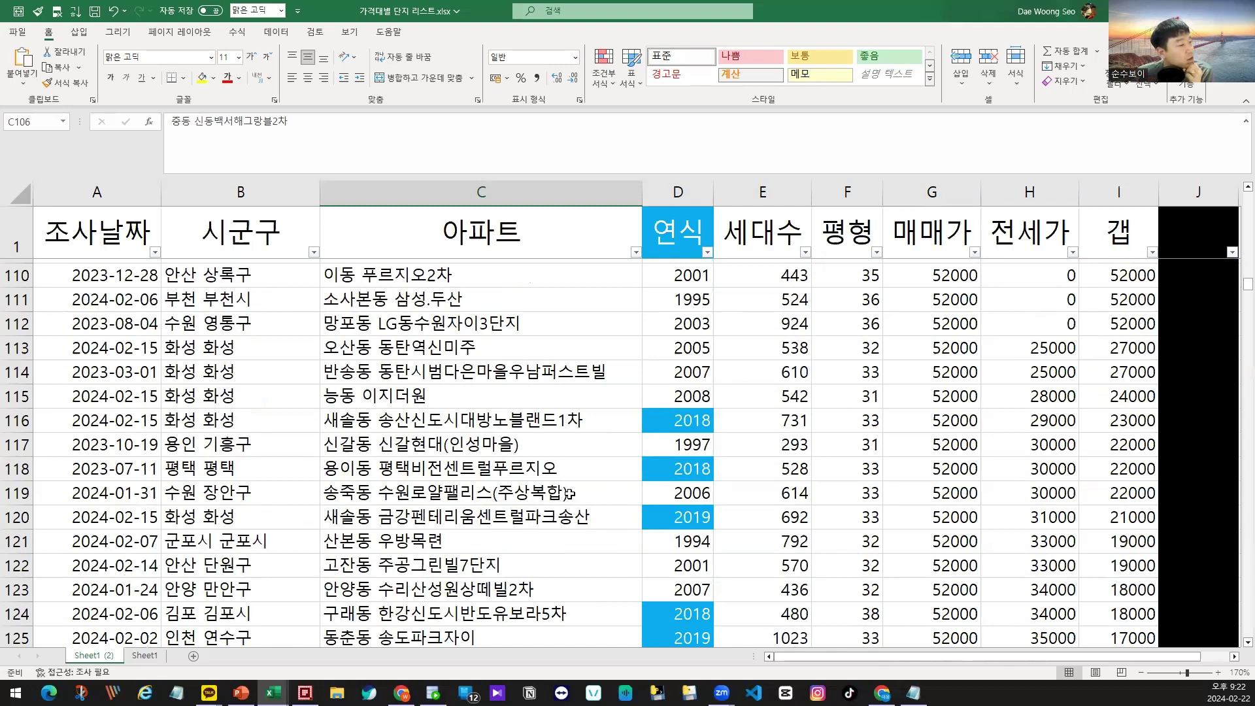
scroll(570, 493, "down", 7)
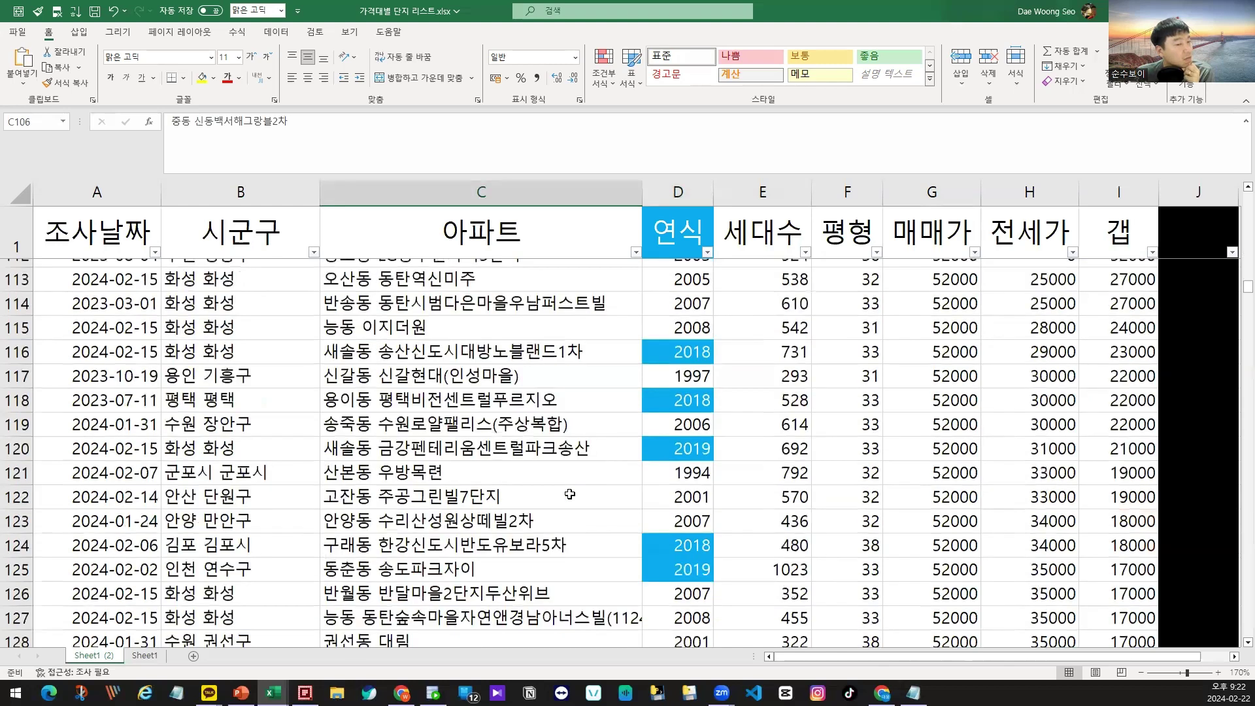
left_click(659, 448)
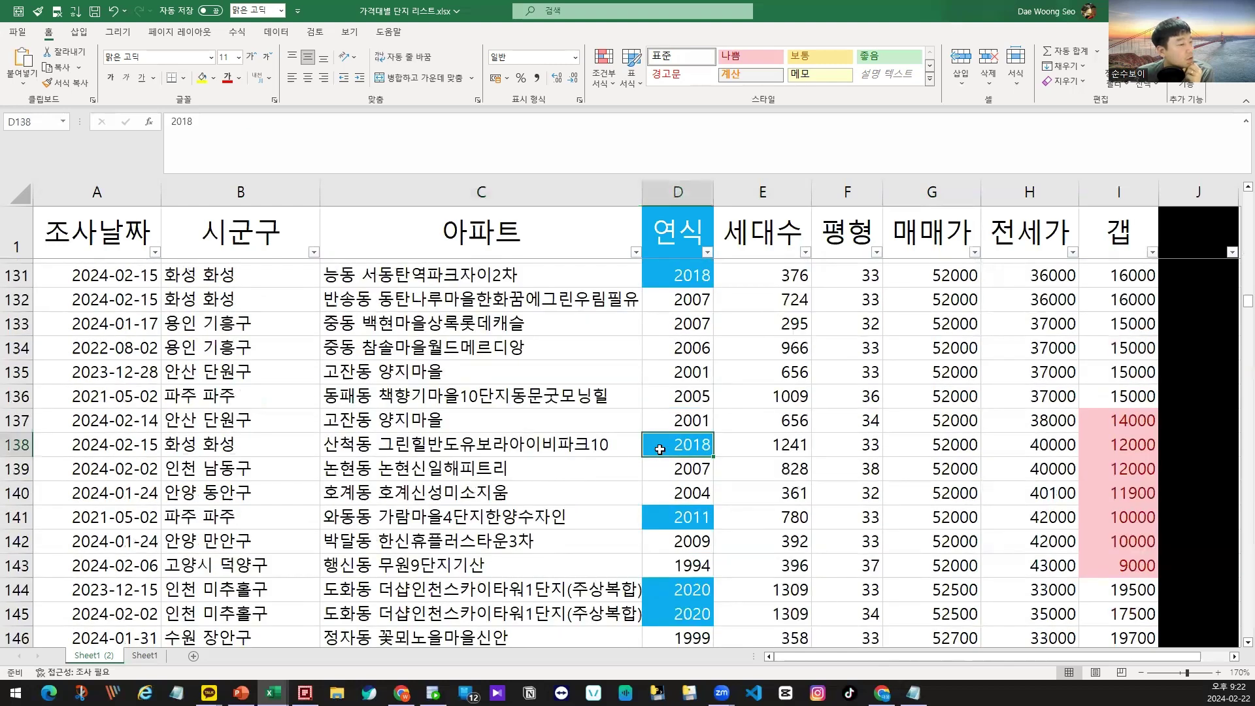
left_click(677, 528)
left_click(684, 587)
left_click_drag(565, 612, 650, 612)
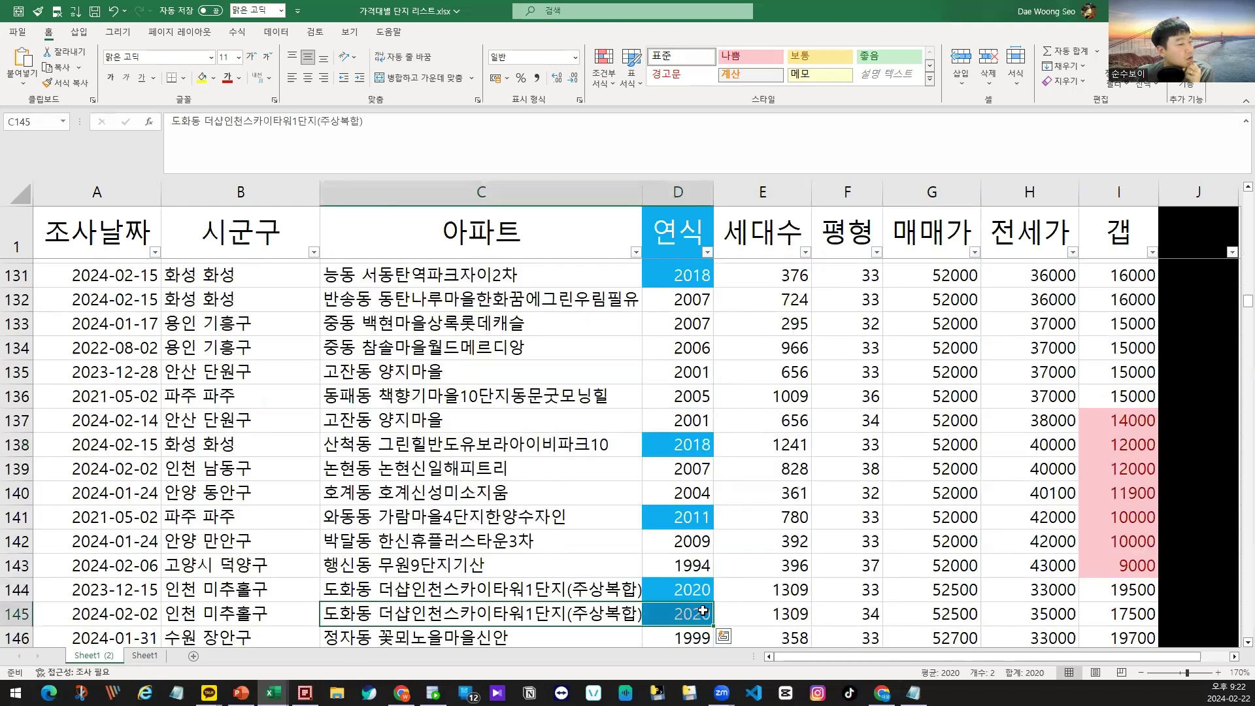
scroll(647, 562, "down", 2)
left_click(547, 522)
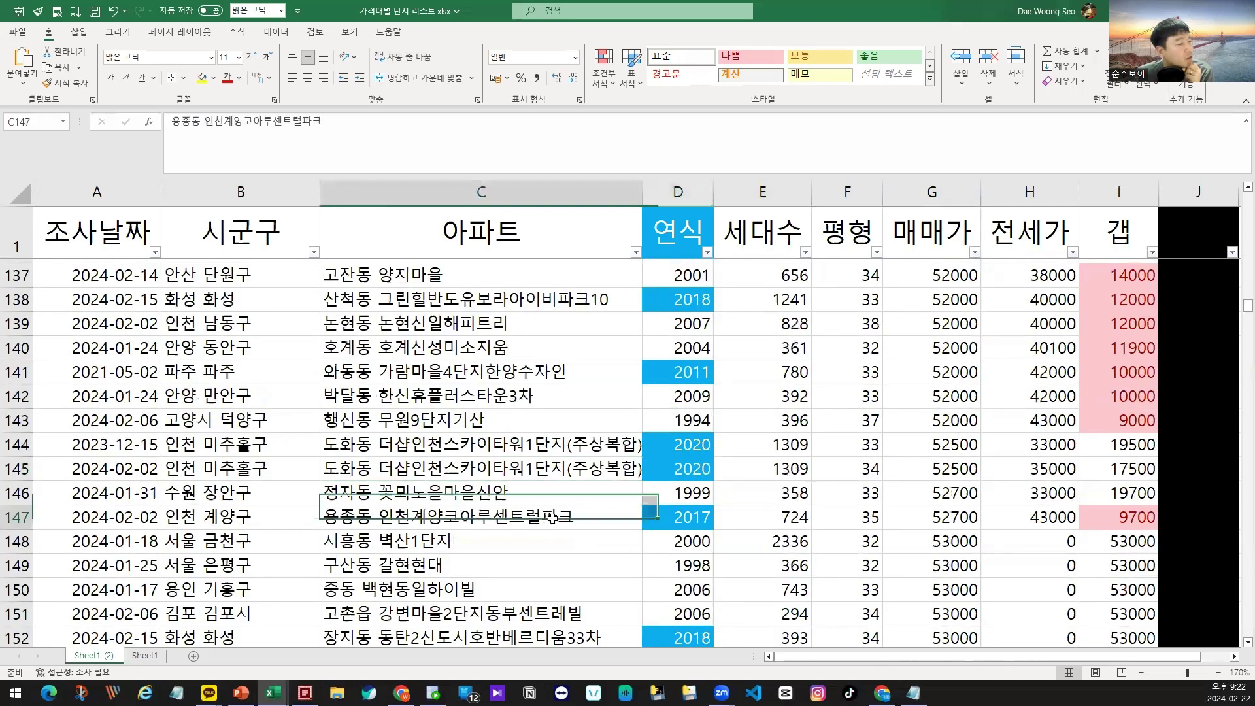
Step: Look through the 53000-priced listings, checking the construction years in rows 154 and 156
scroll(624, 542, "down", 3)
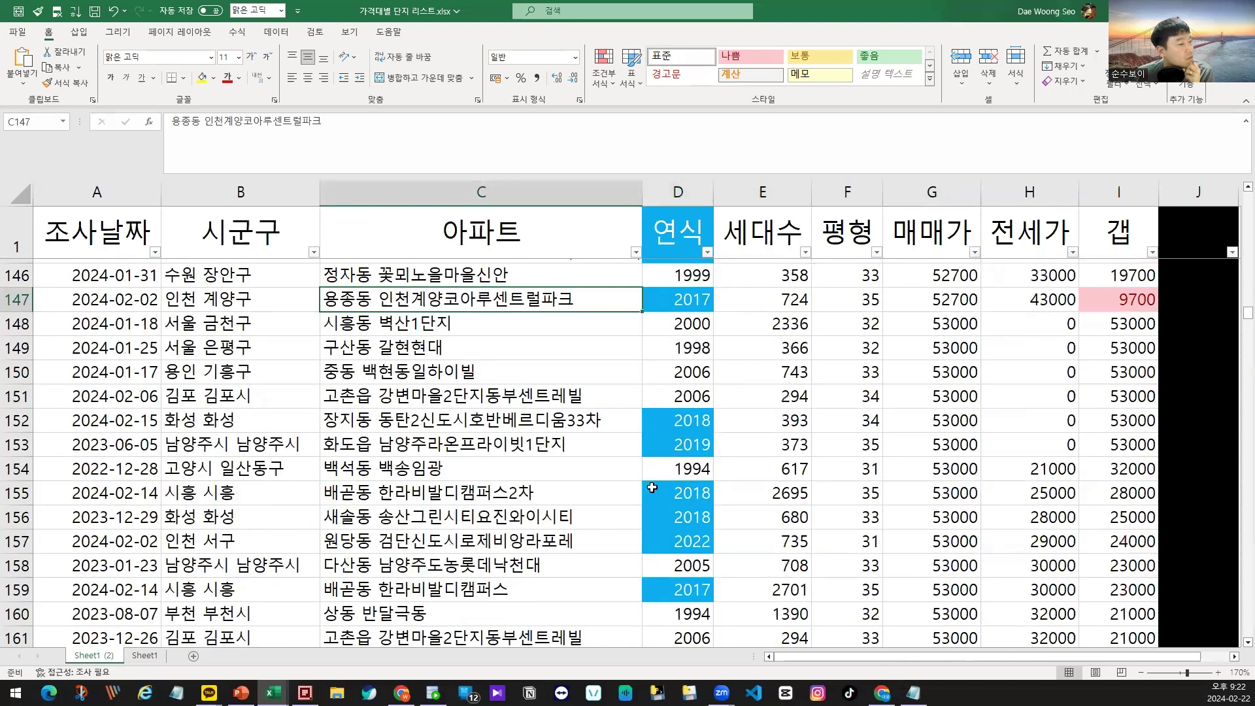
left_click(686, 466)
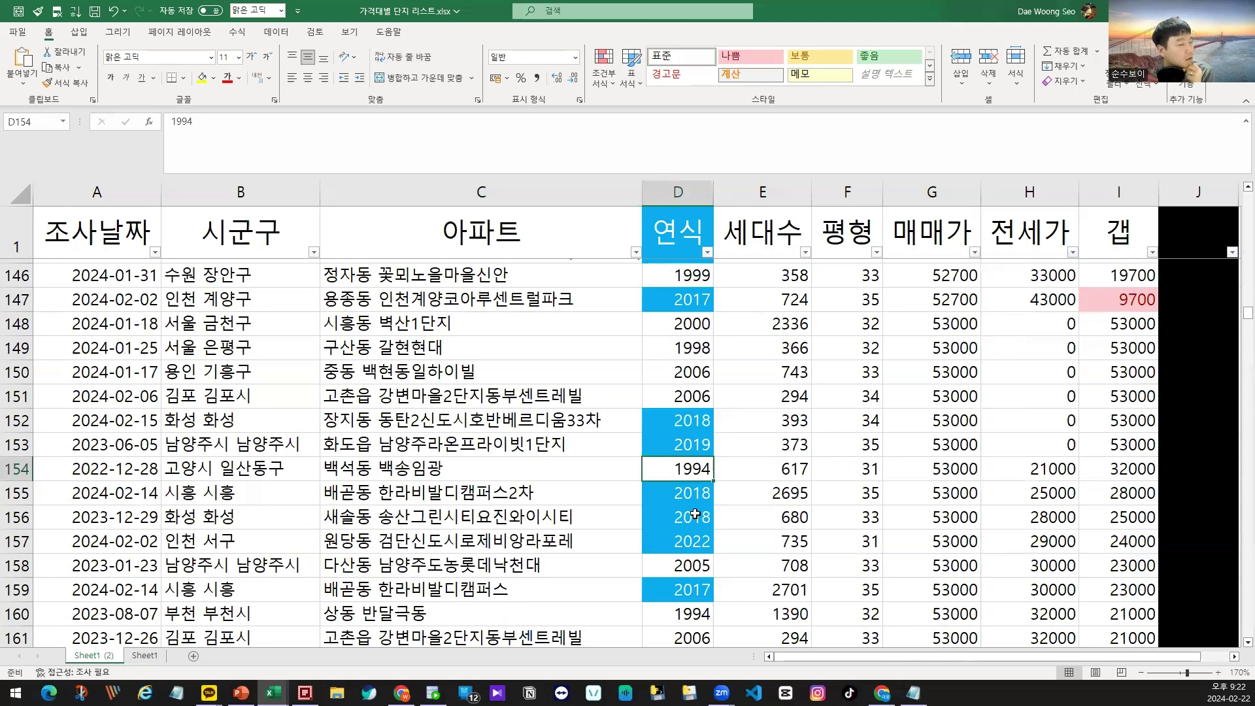
left_click(662, 521)
scroll(701, 582, "down", 3)
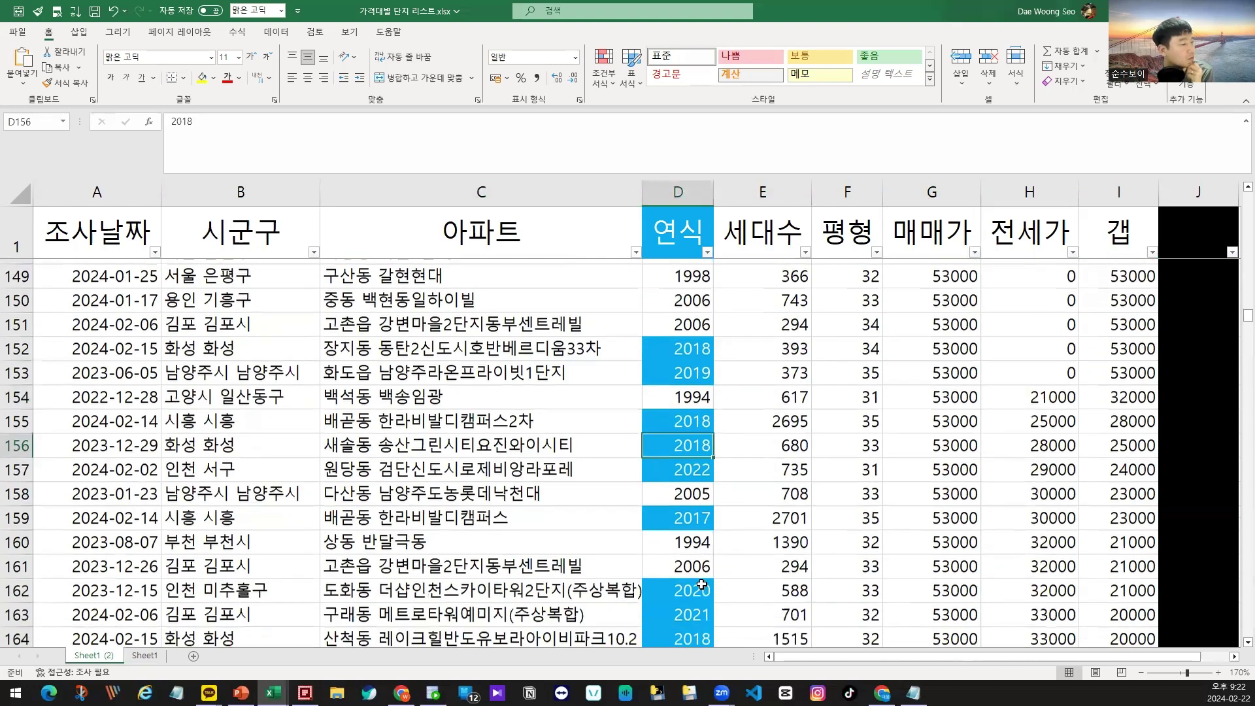
scroll(701, 583, "down", 20)
Step: Review 신갈동 기흥파크뷰 in row 254, checking its household count, size, sale price and lease price
left_click_drag(392, 347, 905, 351)
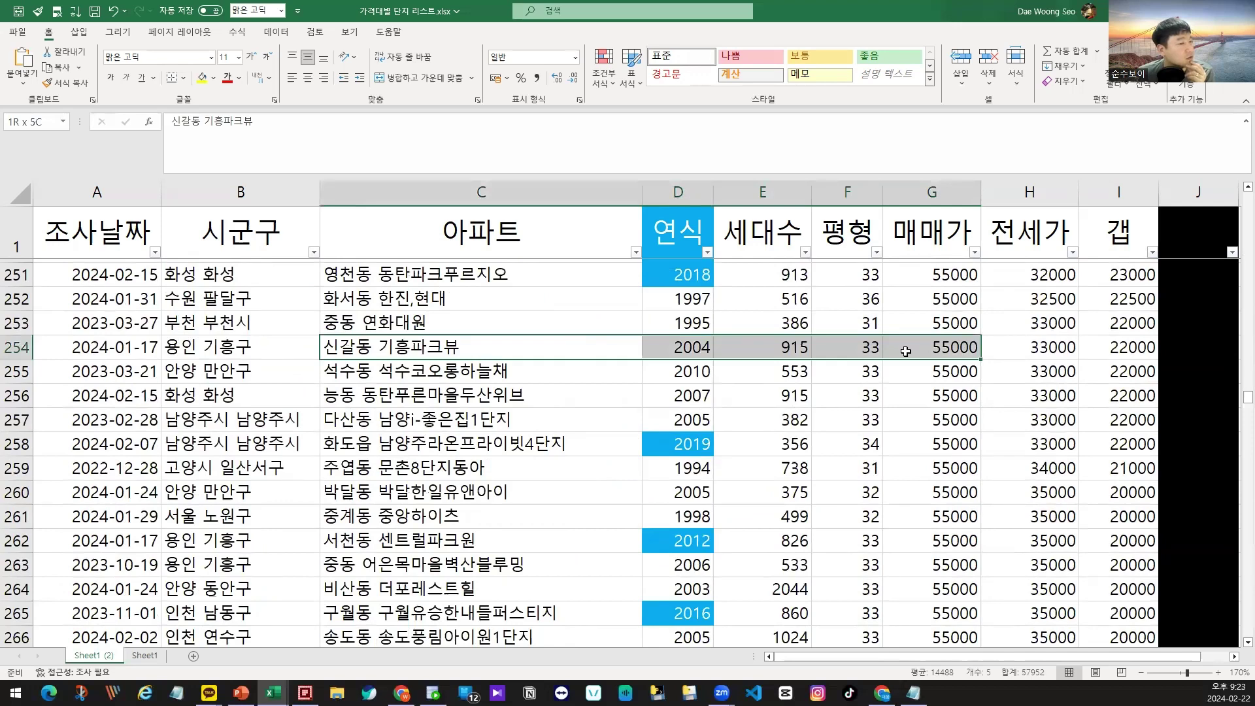
left_click_drag(480, 340, 766, 354)
left_click(574, 339)
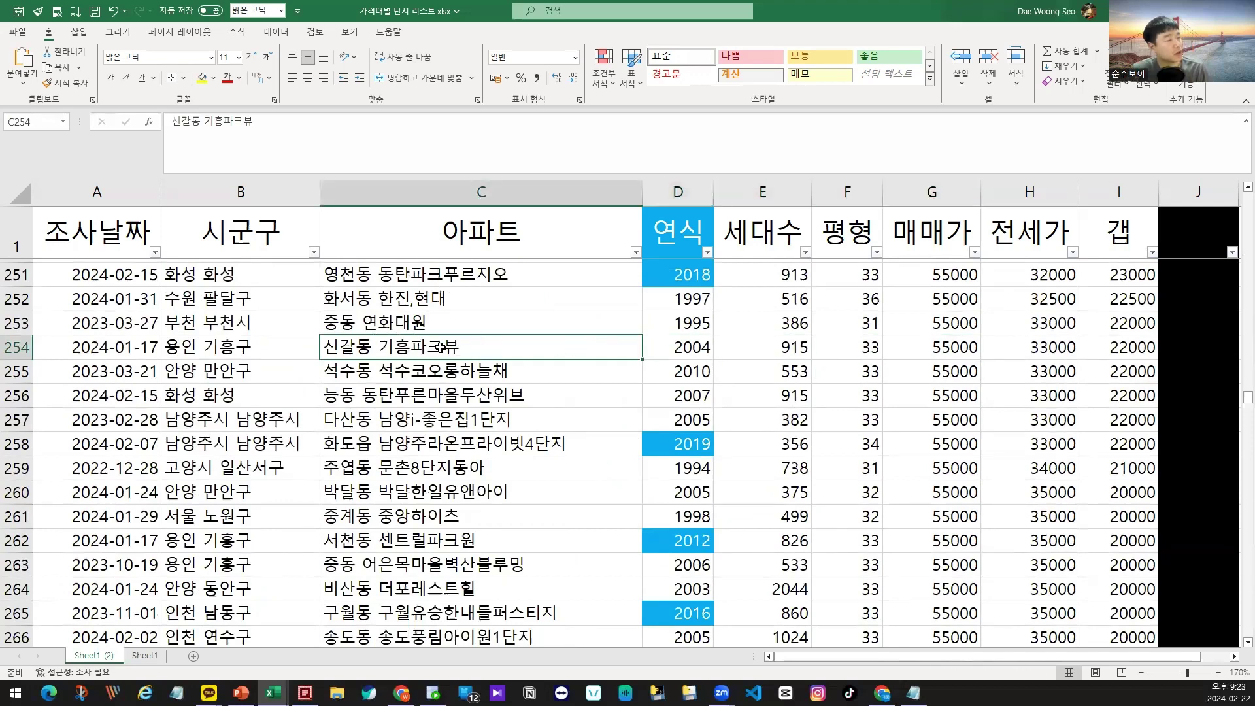
left_click(885, 350)
left_click(747, 343)
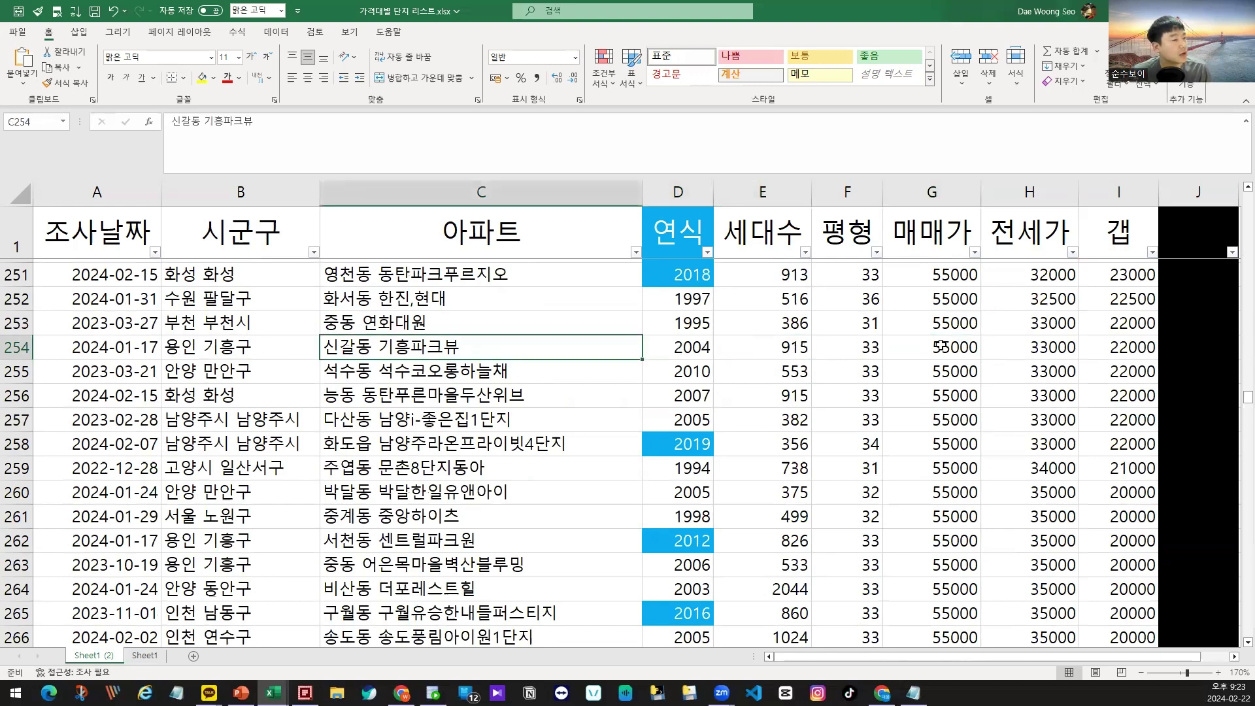
left_click(962, 342)
left_click(1056, 342)
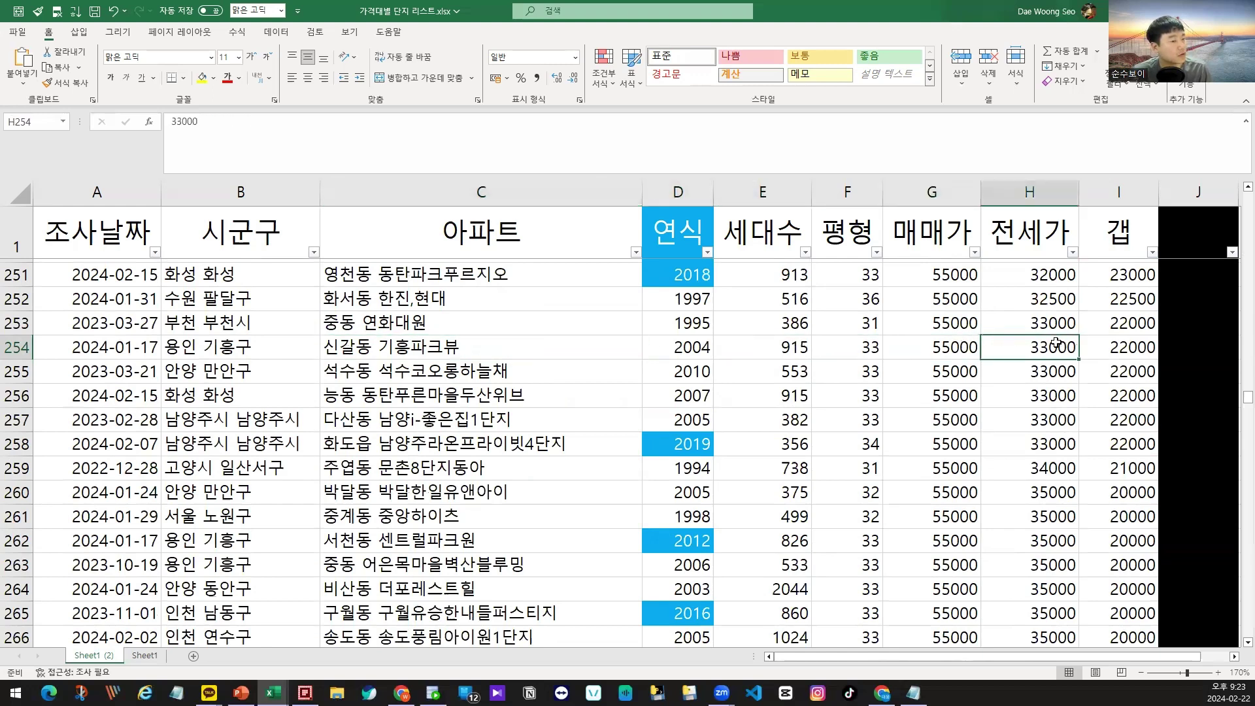
left_click(944, 351)
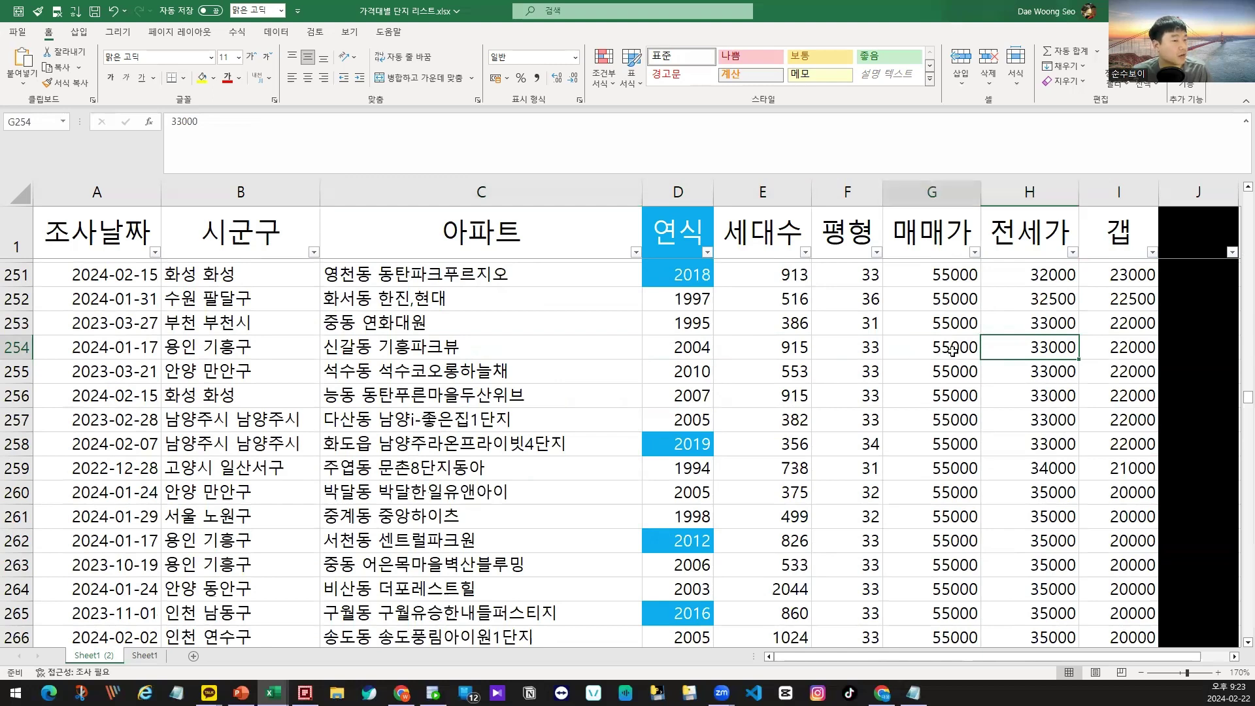
left_click(472, 347)
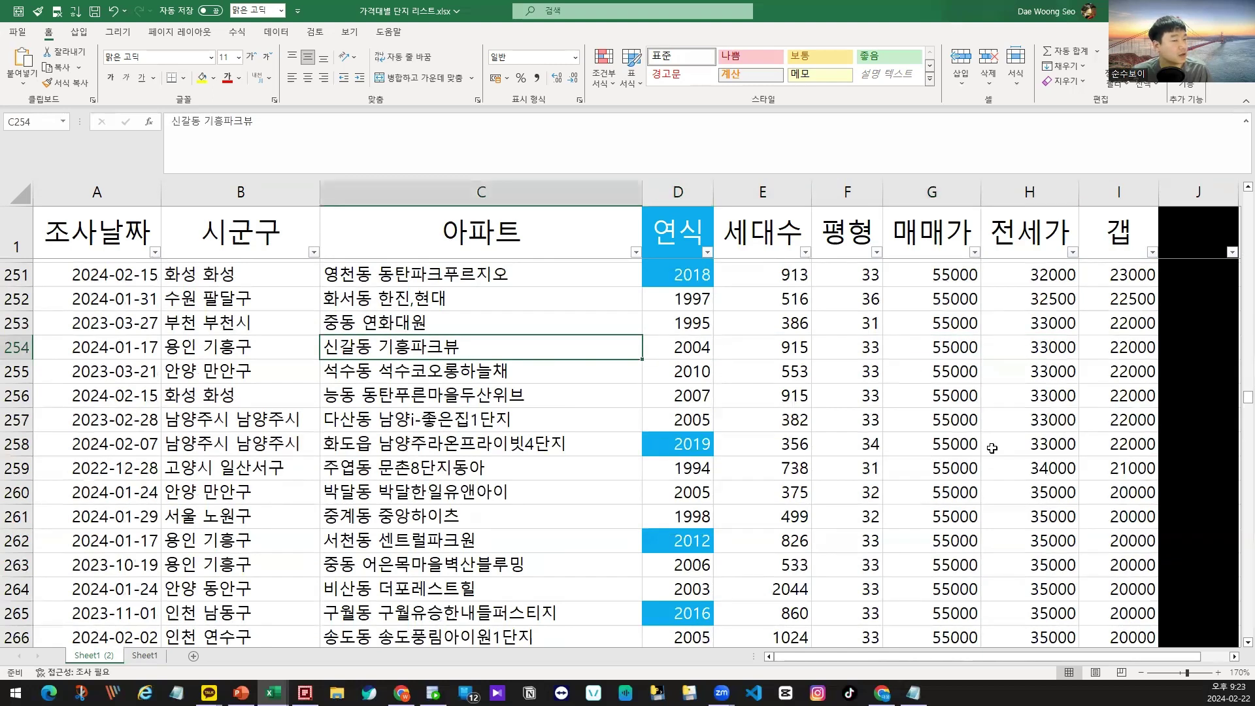
Step: Copy the 구월동 box into the empty space beside it on PowerPoint slide 6 and paste the 신갈동 기흥파크뷰 details into the copy
key("alt+Tab")
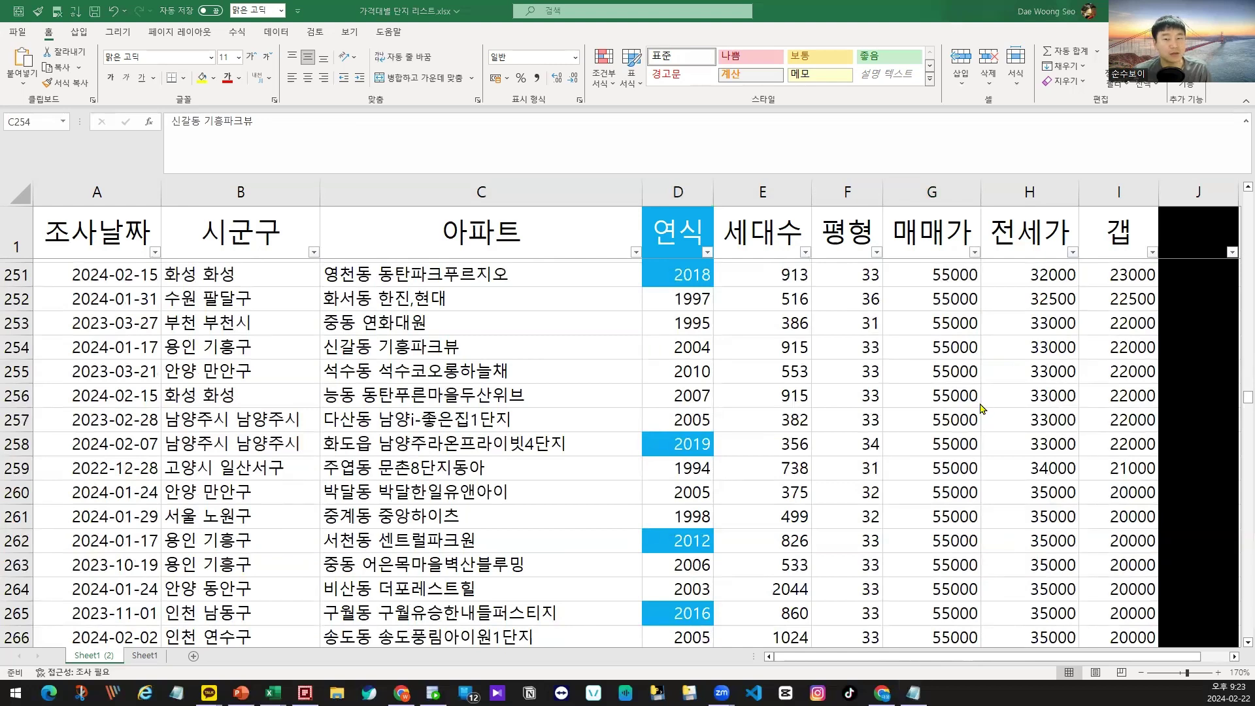
key("alt+Tab")
left_click(437, 279)
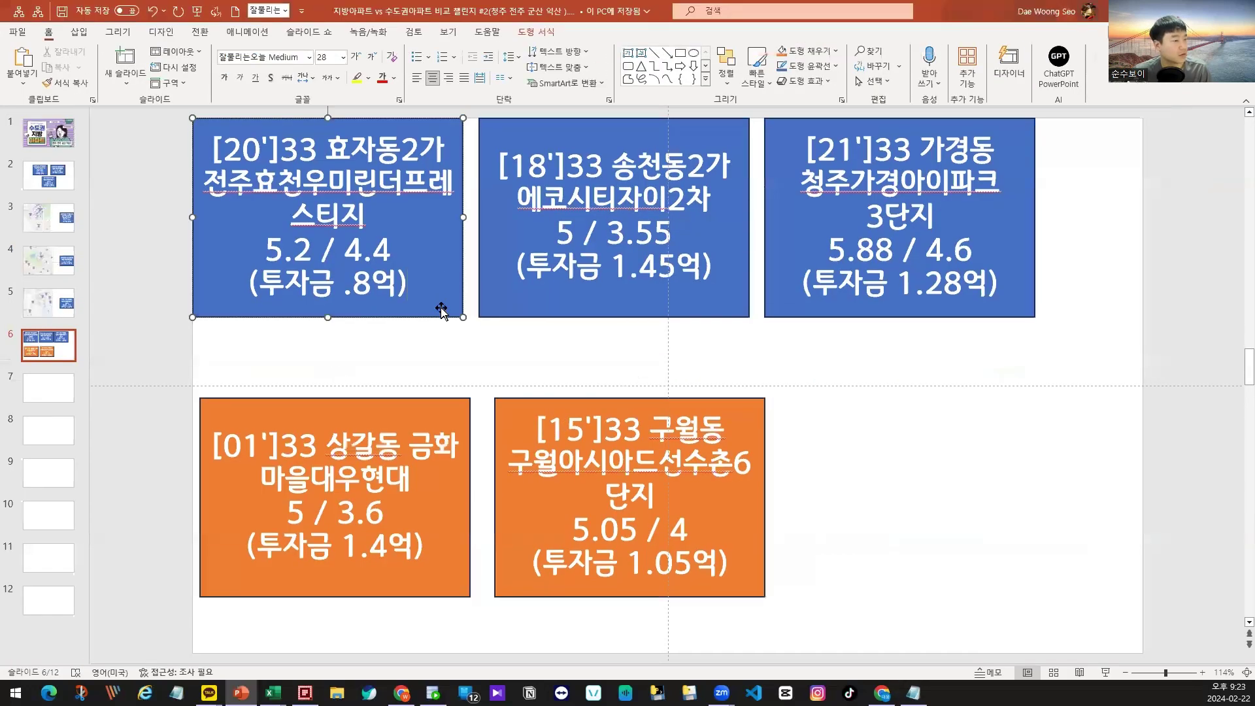
left_click(570, 422)
left_click_drag(559, 398, 842, 402)
key("F2")
type("[04']33 신갈동 기흥파크뷰 5.5 / 3.3 (투자금 2.2억)")
Step: Go back to the Excel list and scan the 55000 to 56500 listings, checking construction years down to 권선동 수원아이파크시티3단지 in row 310
key("alt+Tab")
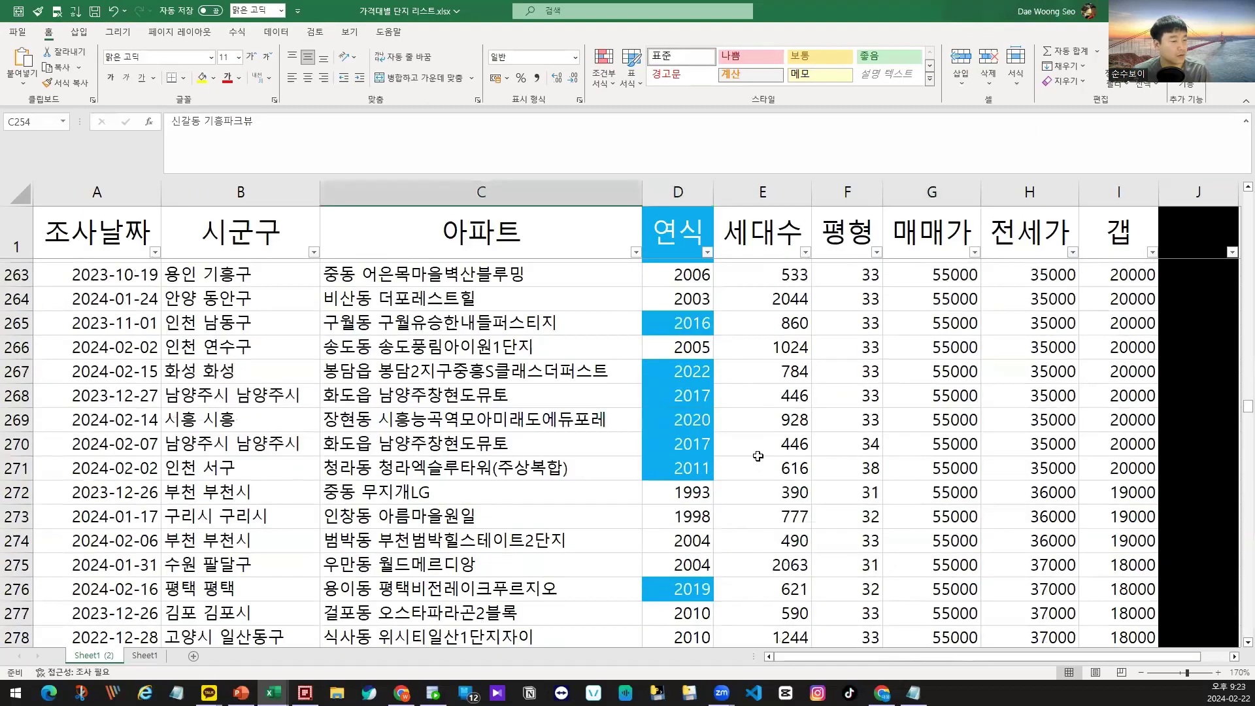
scroll(758, 455, "down", 7)
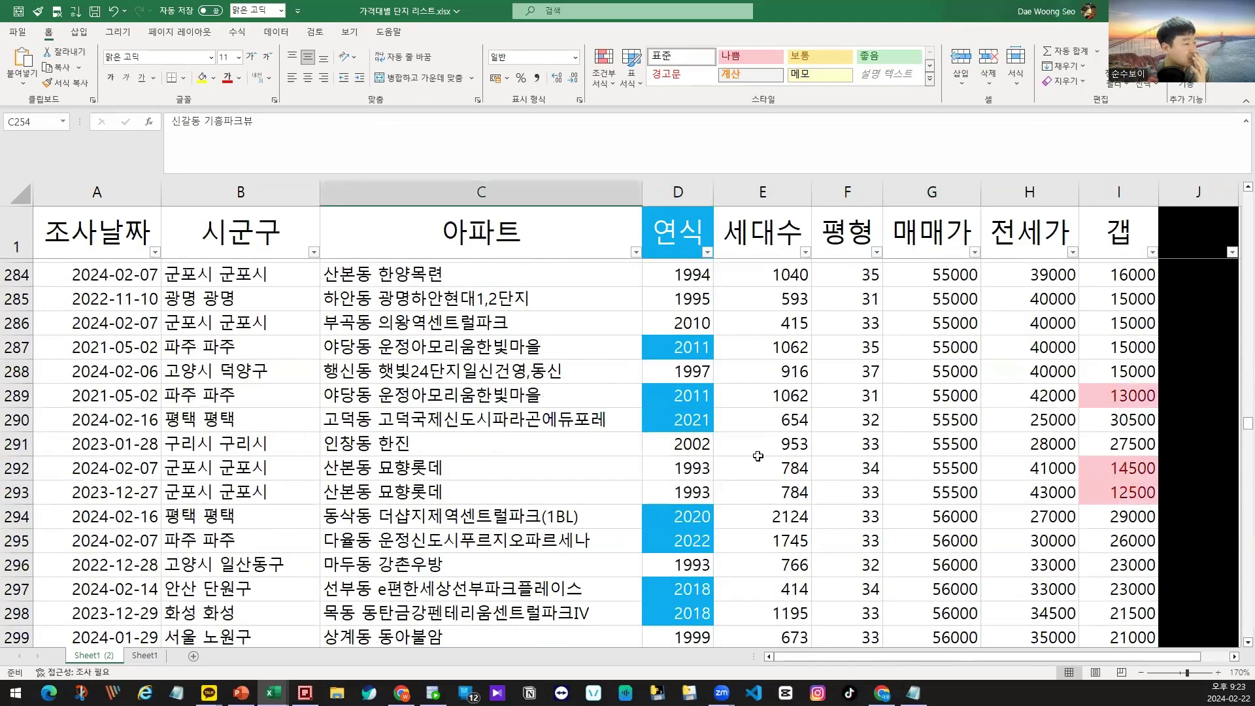
scroll(757, 456, "down", 5)
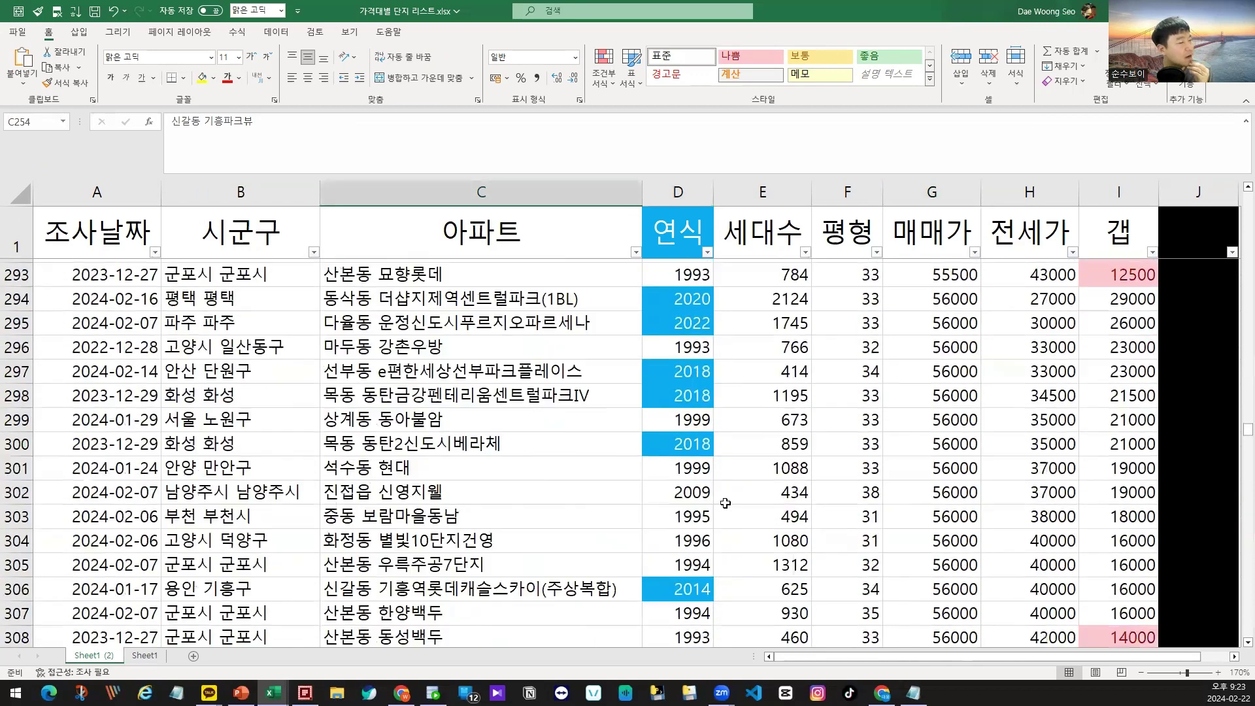
left_click(711, 451)
left_click(705, 543)
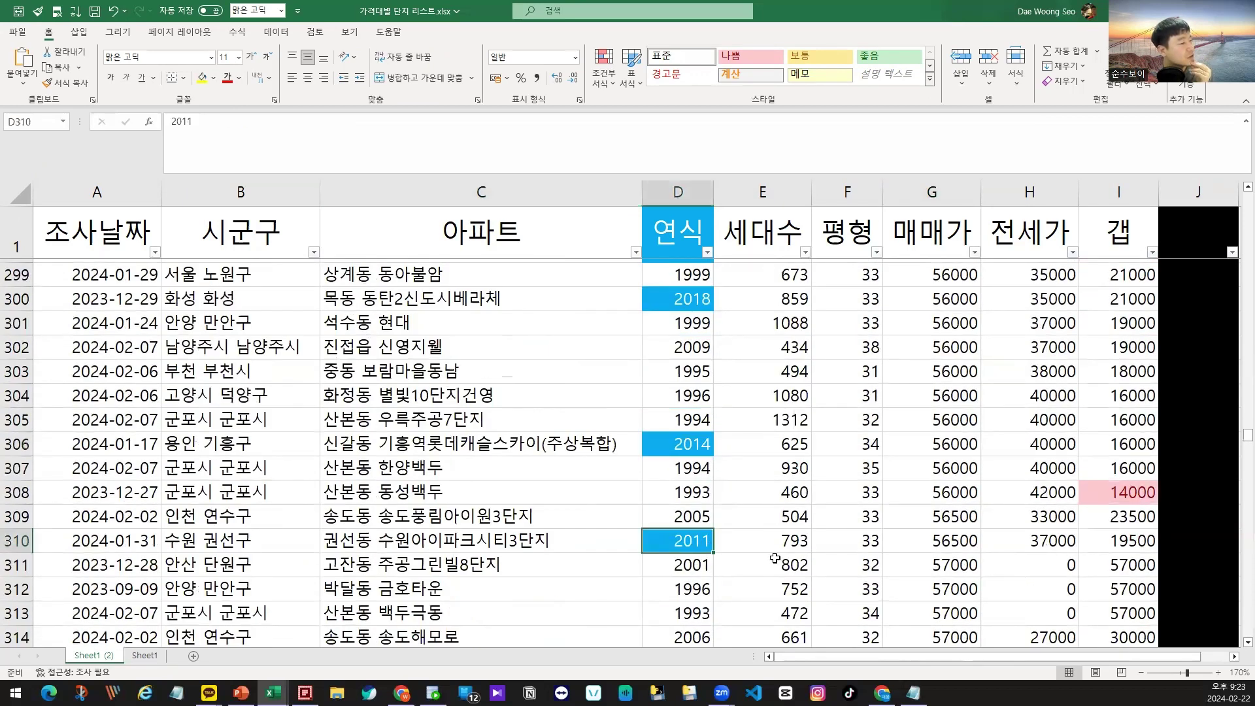
Step: Examine the 57000-priced listings, checking the years of rows 349 and 345 and the household count in row 353
scroll(623, 542, "down", 13)
left_click(662, 549)
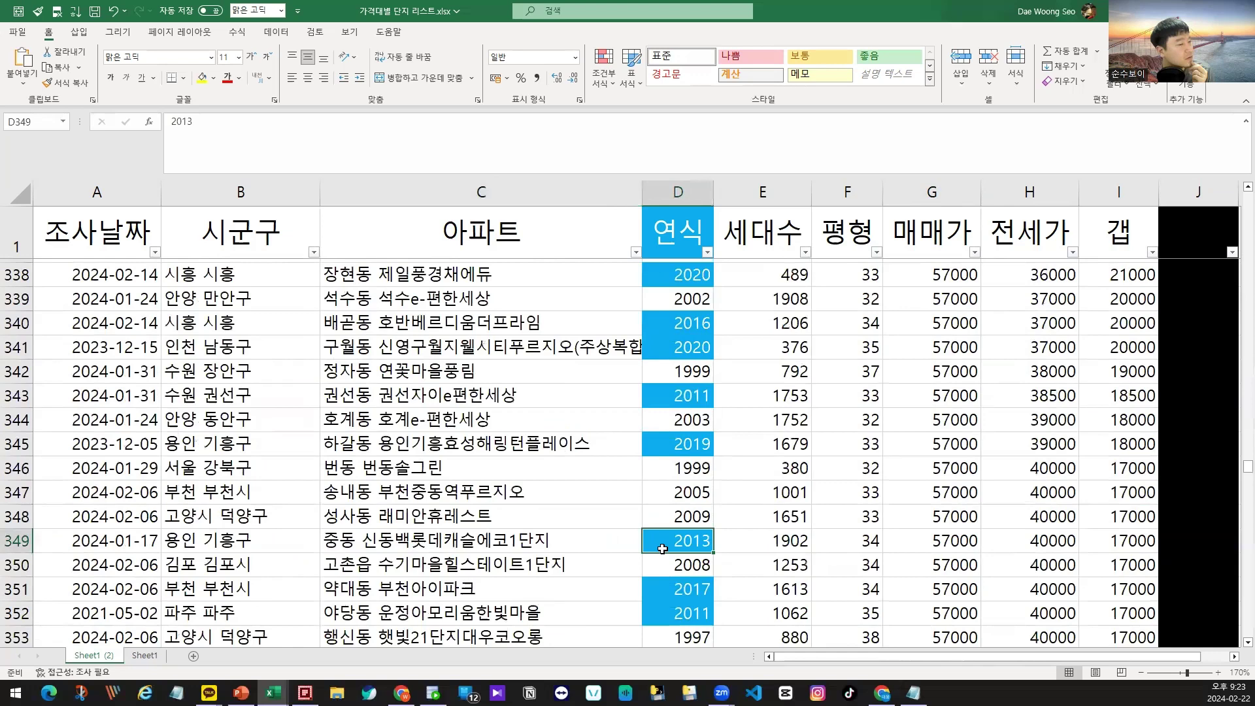
left_click(693, 450)
scroll(703, 580, "down", 1)
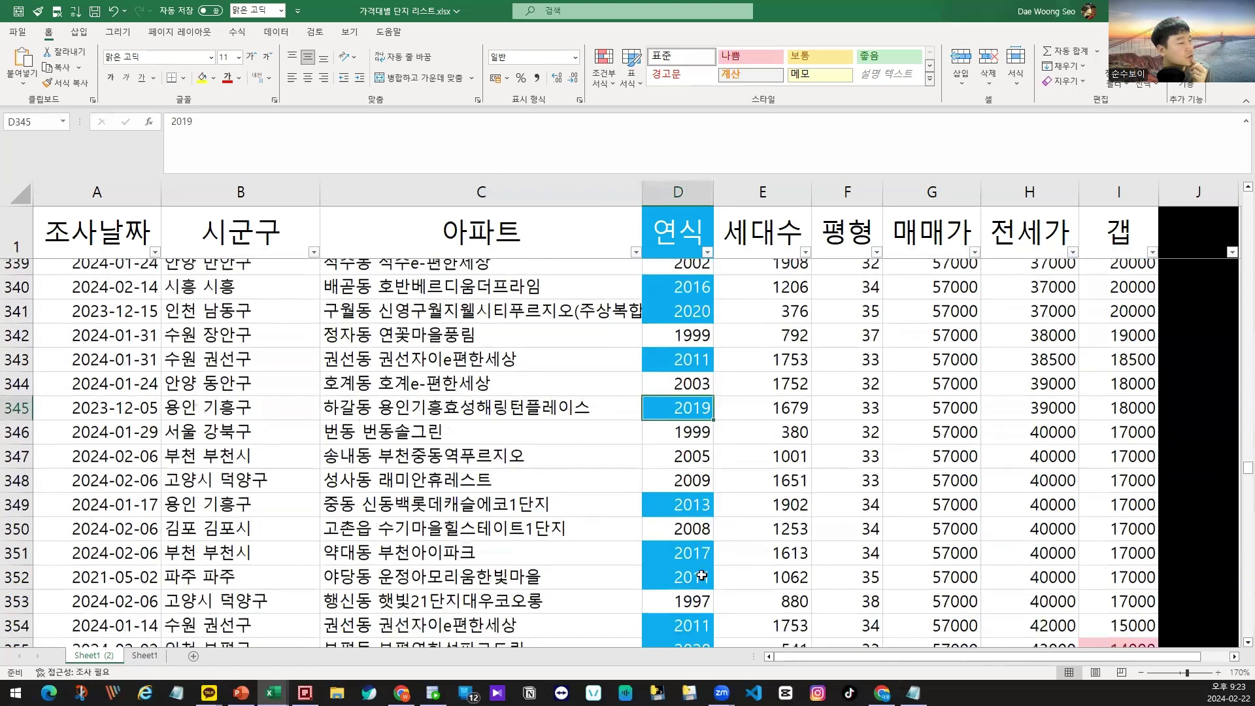
left_click_drag(689, 521, 694, 542)
left_click(776, 567)
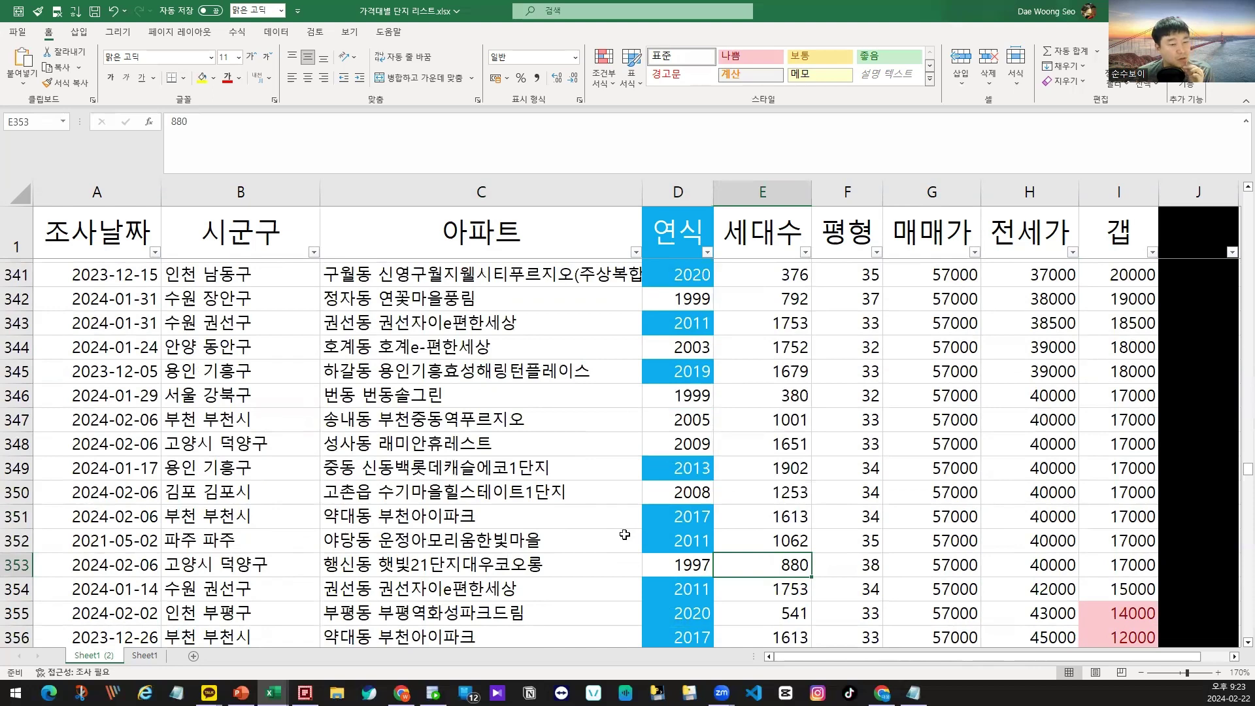
scroll(624, 535, "down", 1)
Step: Review 약대동 부천아이파크 in row 356, checking its construction year, households, size, sale price and gap
left_click_drag(683, 566, 928, 568)
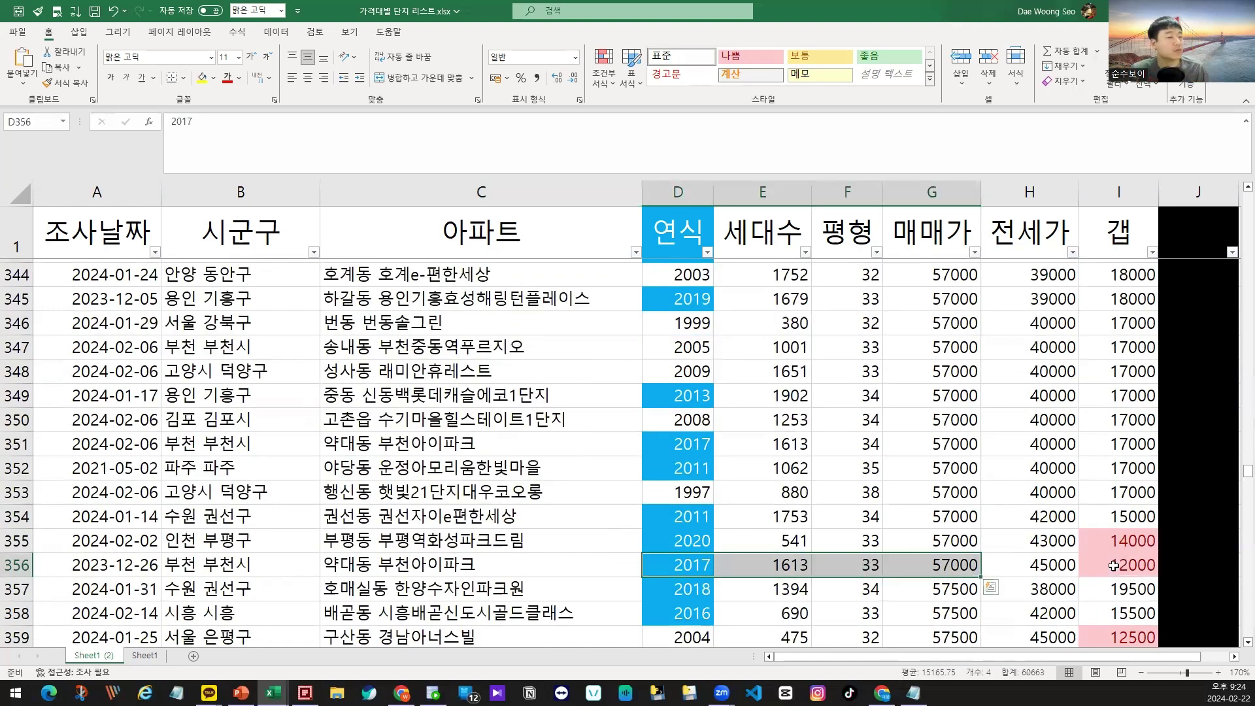
left_click_drag(1114, 566, 637, 584)
left_click(915, 563)
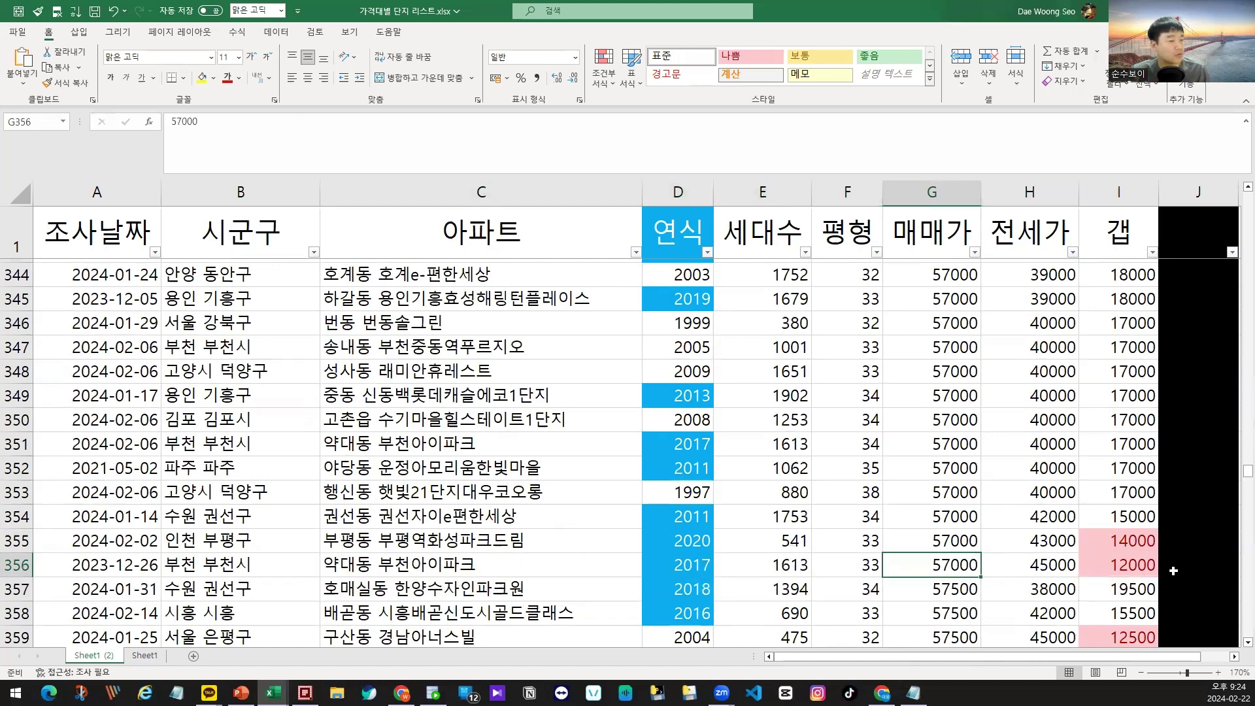
left_click(1137, 566)
left_click(692, 564)
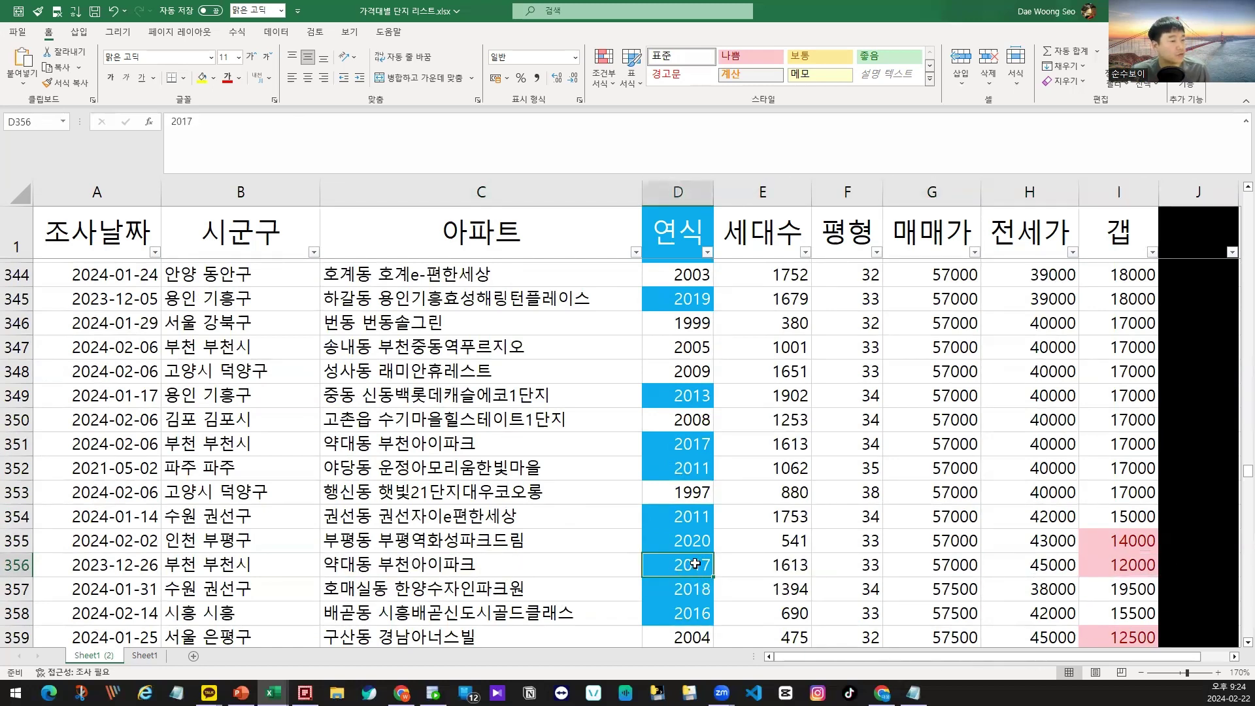
Step: Switch to PowerPoint and add row 356's 약대동 부천아이파크 as slide 6's fourth orange box: [17']33, 5.7 / 4.5 (투자금 1.2억)
left_click(25, 563)
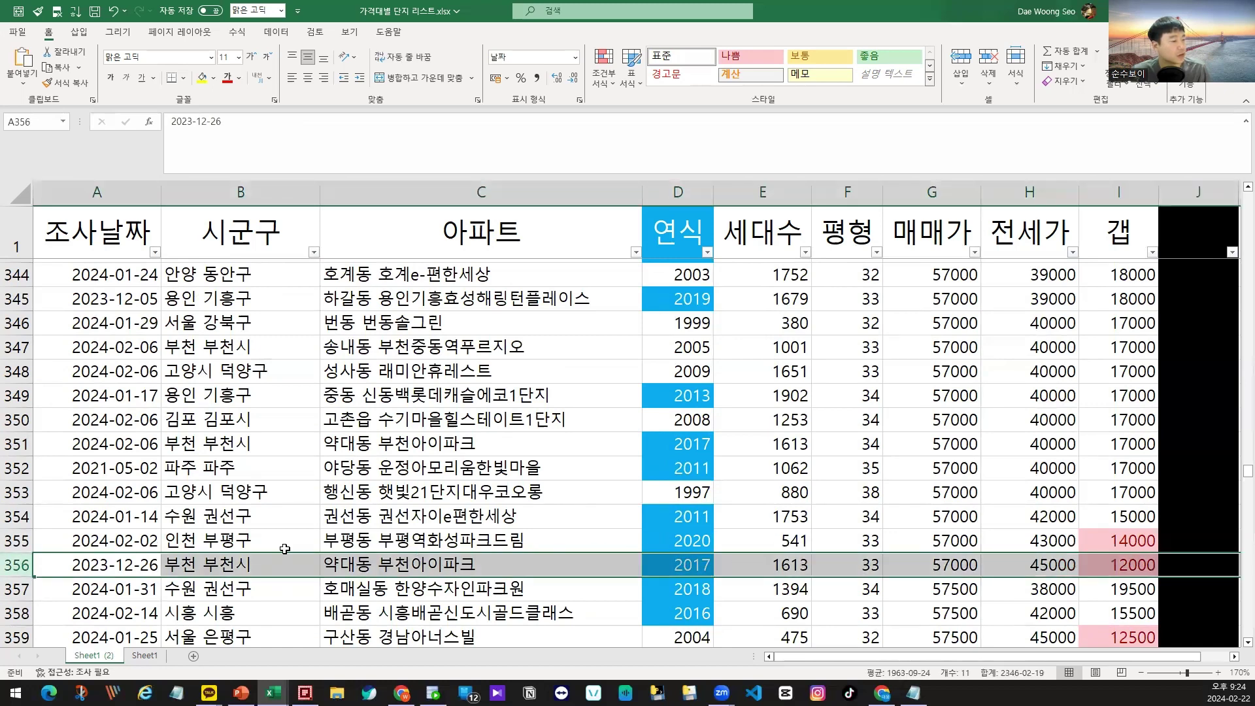
left_click(218, 556)
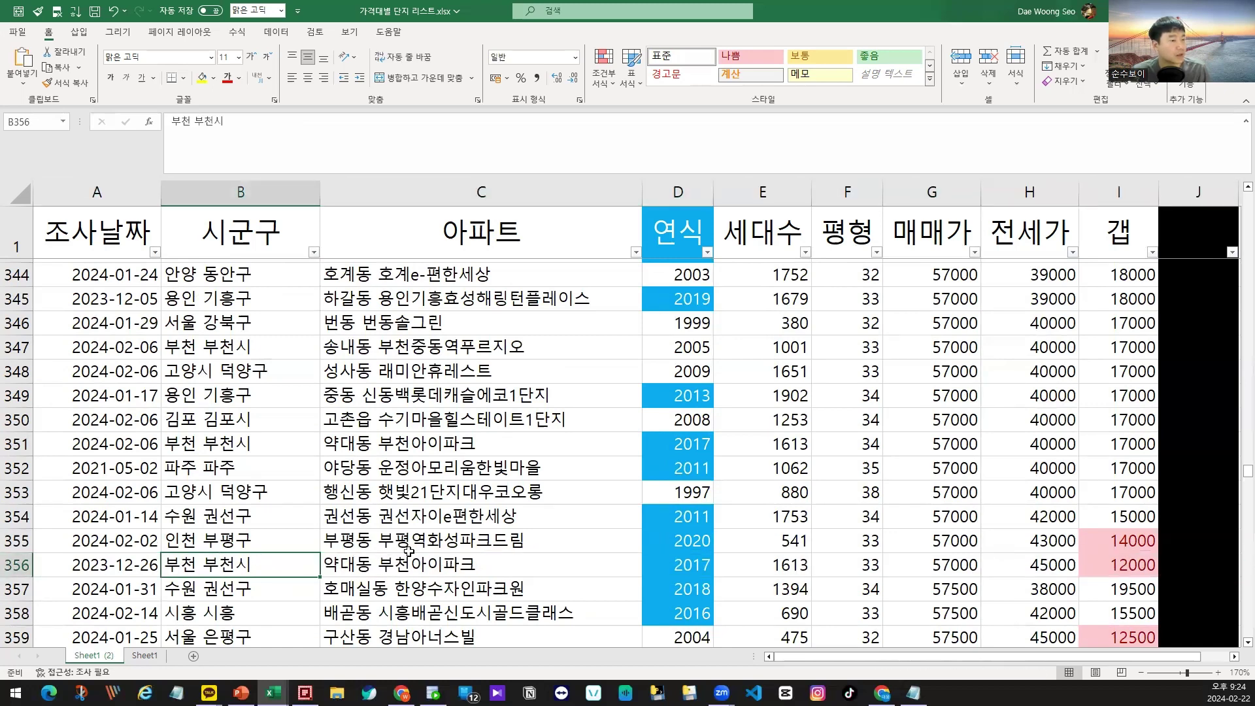
left_click_drag(596, 567, 685, 572)
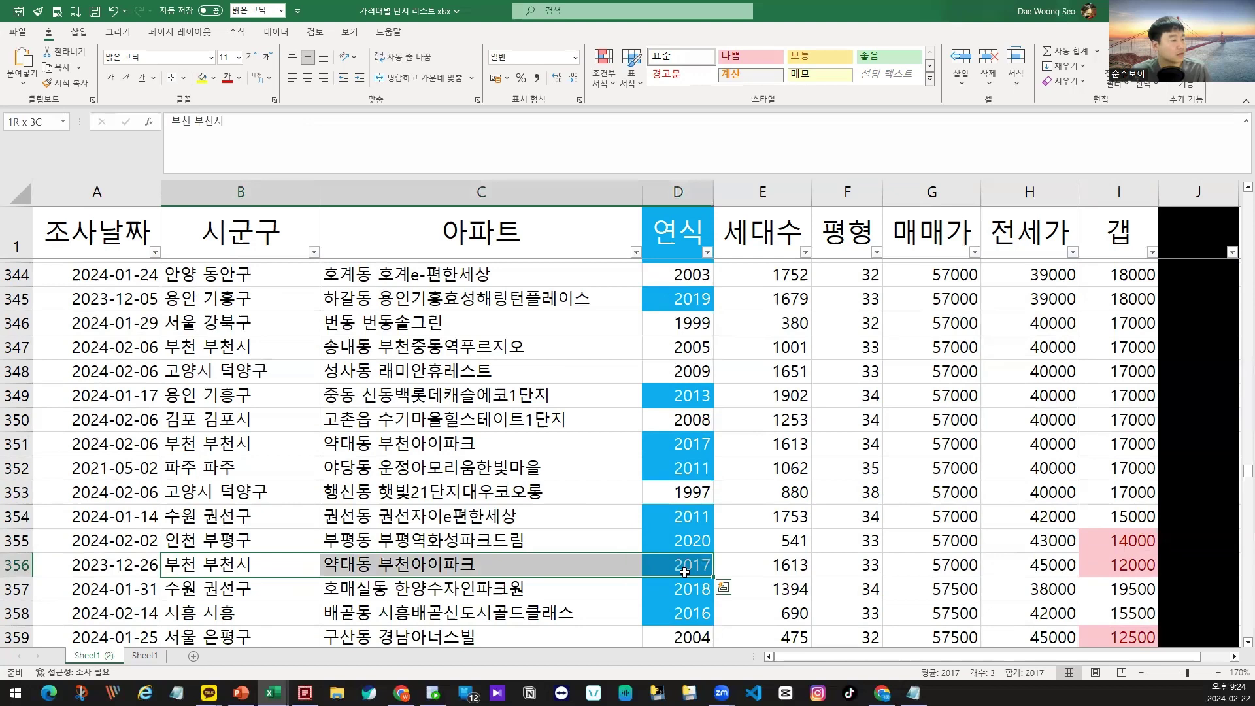
left_click(543, 566)
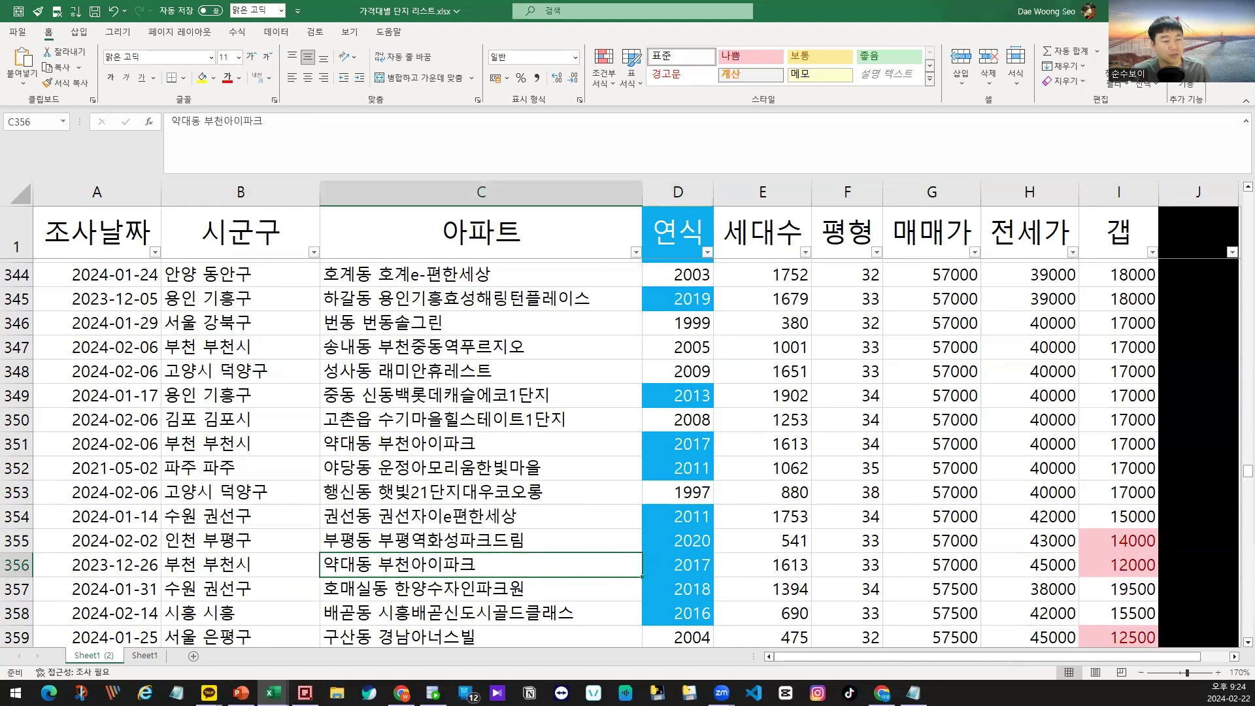
key("alt+Tab")
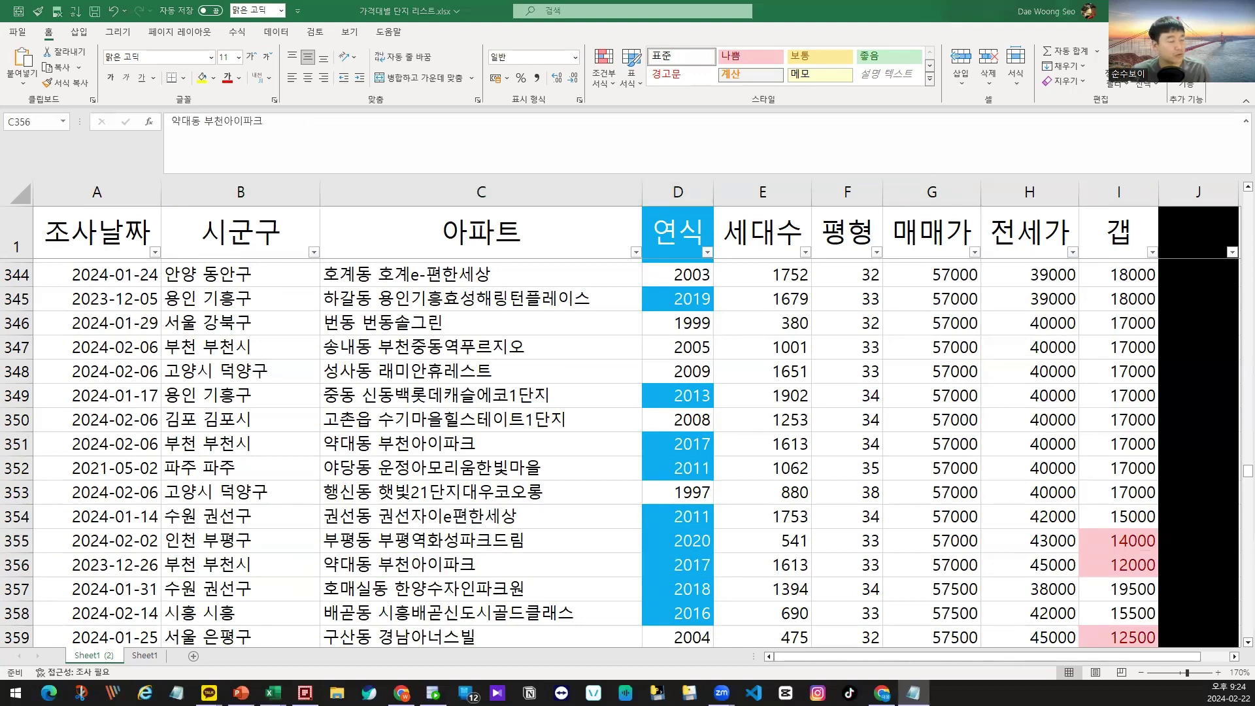
key("alt+Tab")
left_click(884, 567)
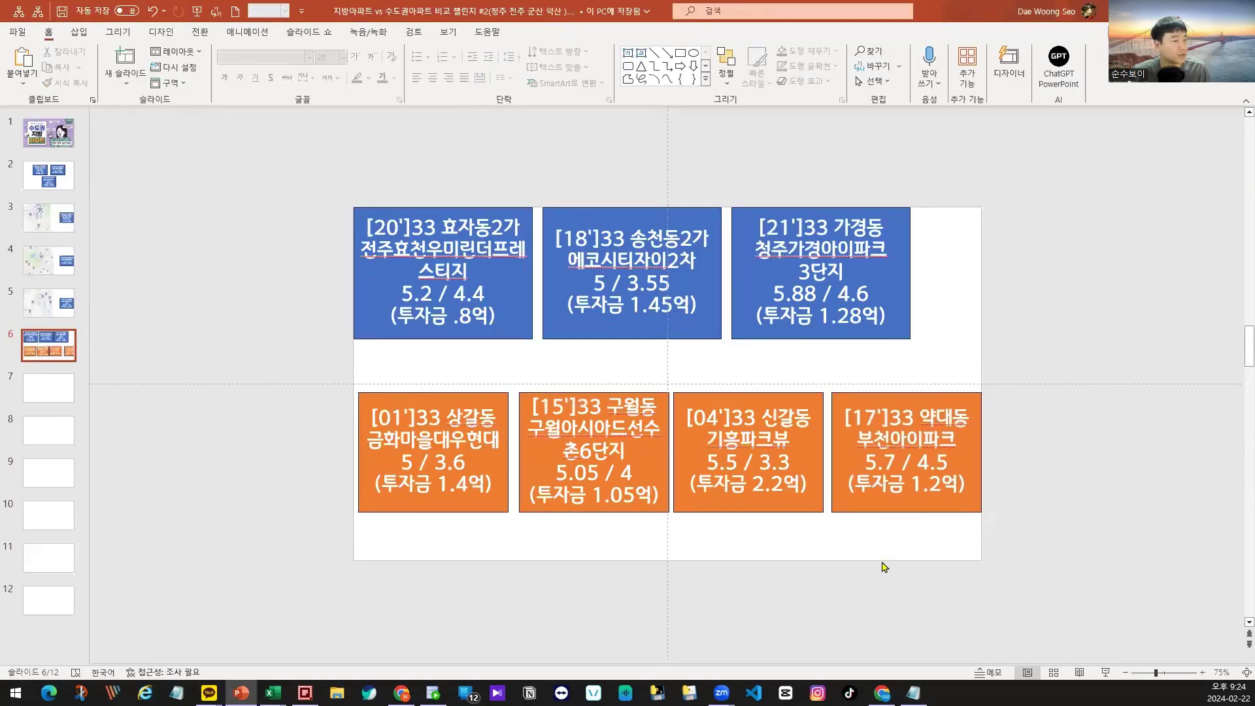
scroll(638, 560, "up", 2)
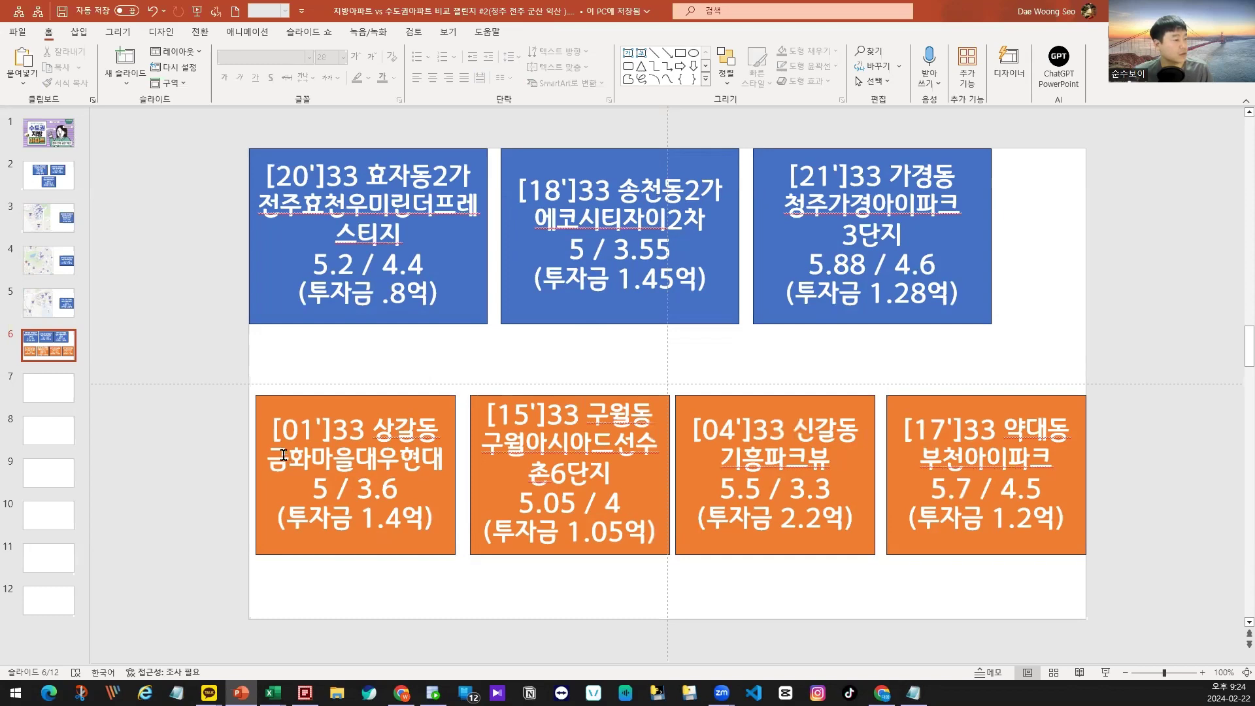
Step: Look up 금화마을대우현대 on the Naver real-estate map in the browser and examine its location relative to 상갈역
left_click_drag(271, 458, 464, 456)
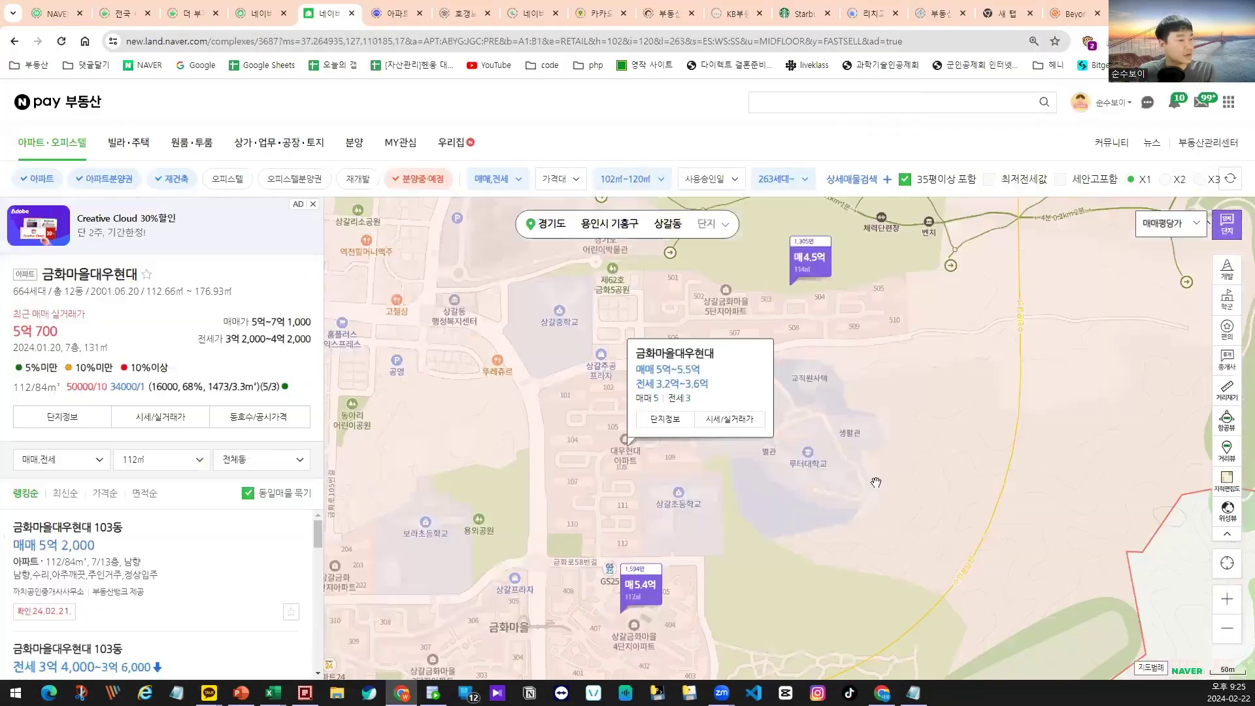
scroll(877, 487, "down", 2)
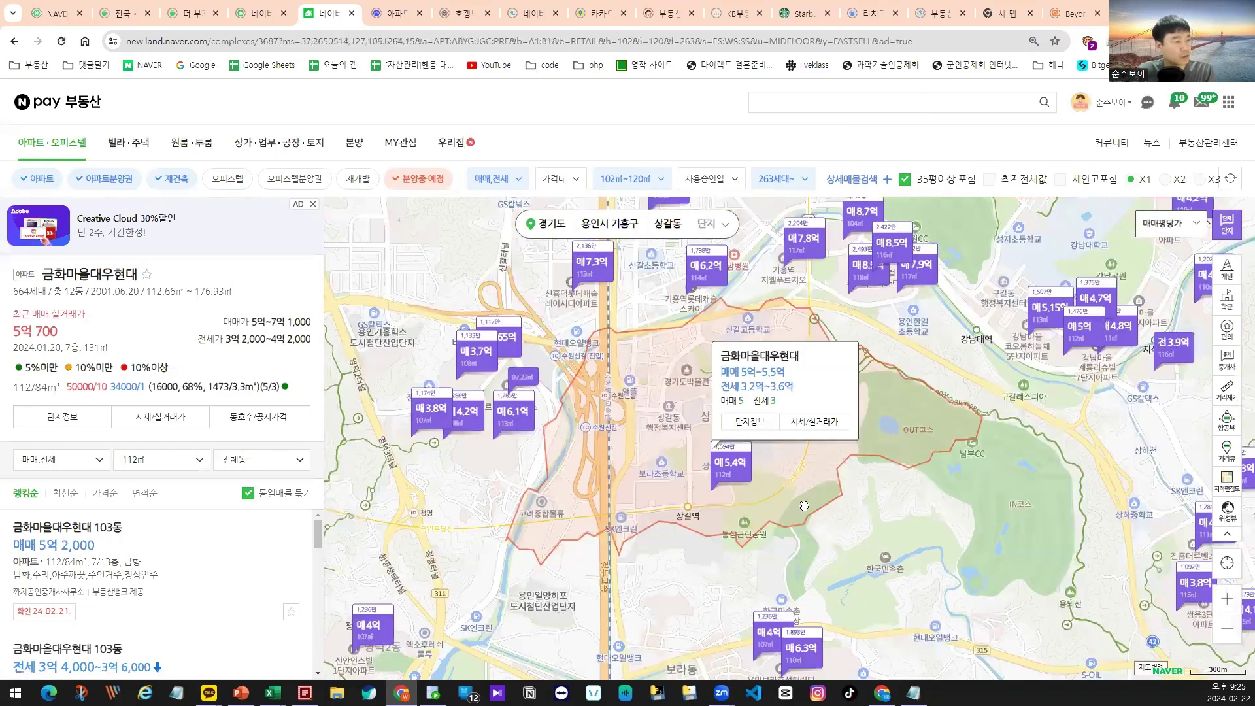
scroll(697, 503, "down", 1)
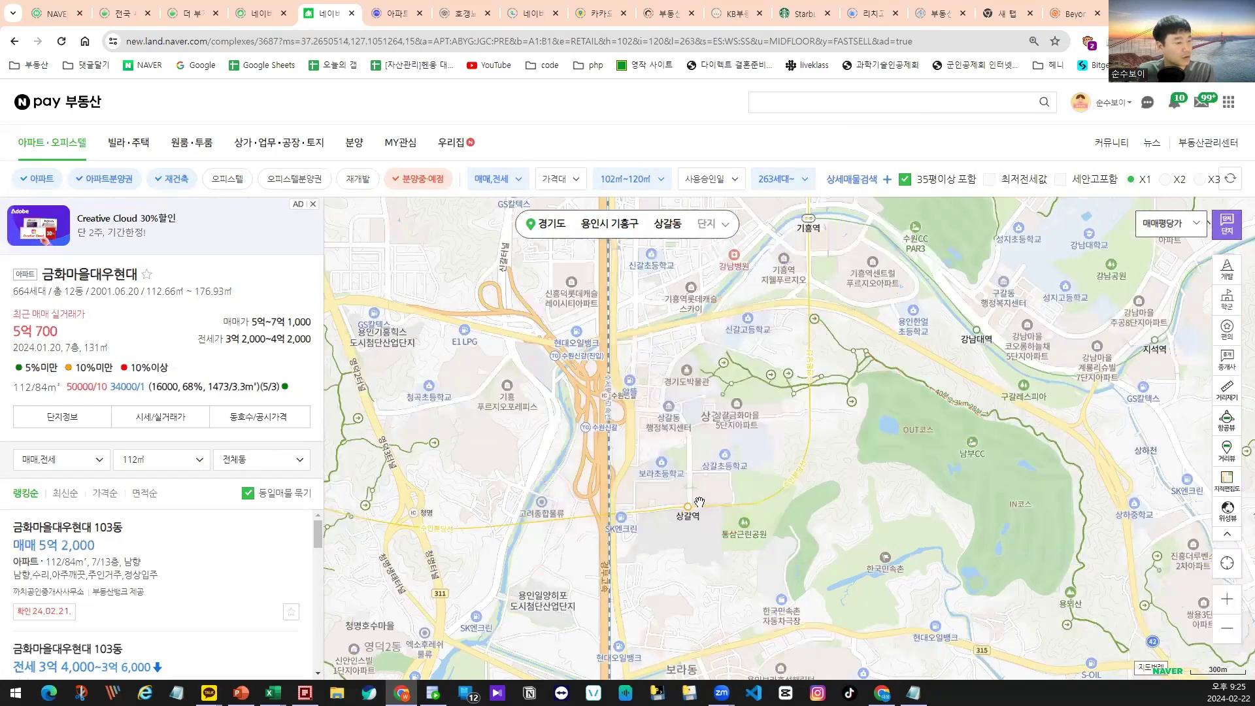
scroll(699, 502, "up", 1)
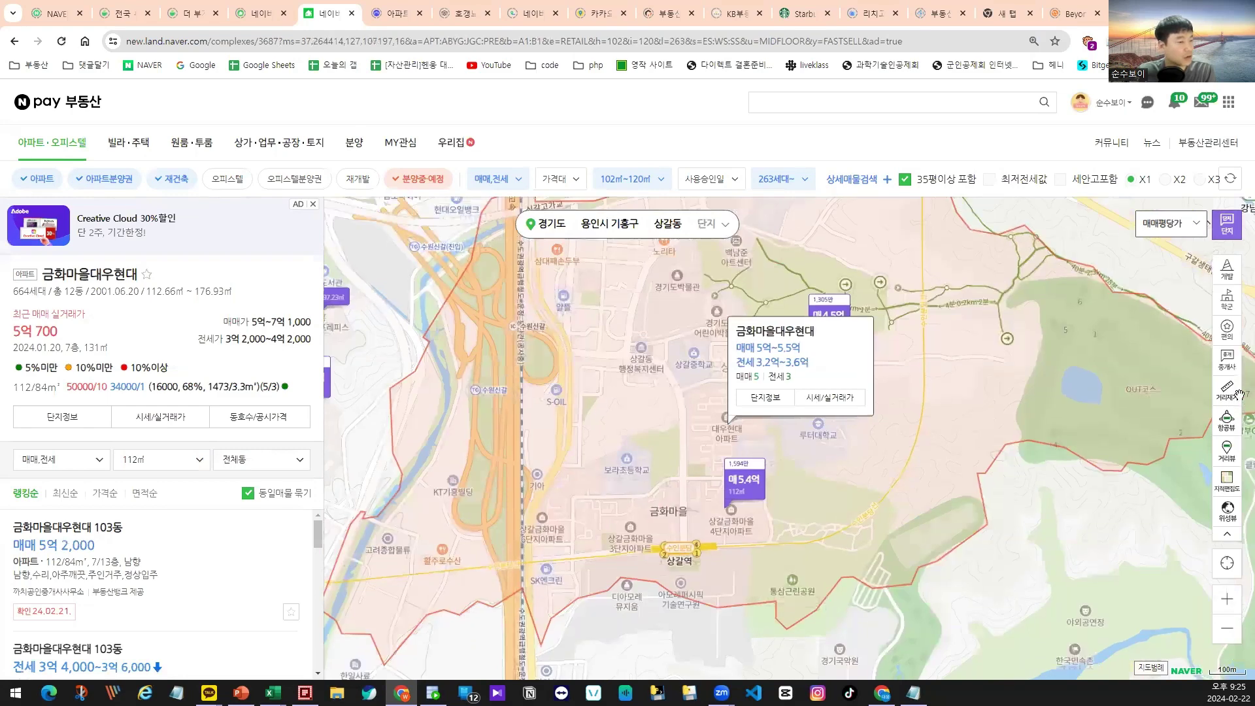
Step: Measure the walking route along the streets from 상갈역 to the 금화마을대우현대 complex on the map
left_click(1237, 394)
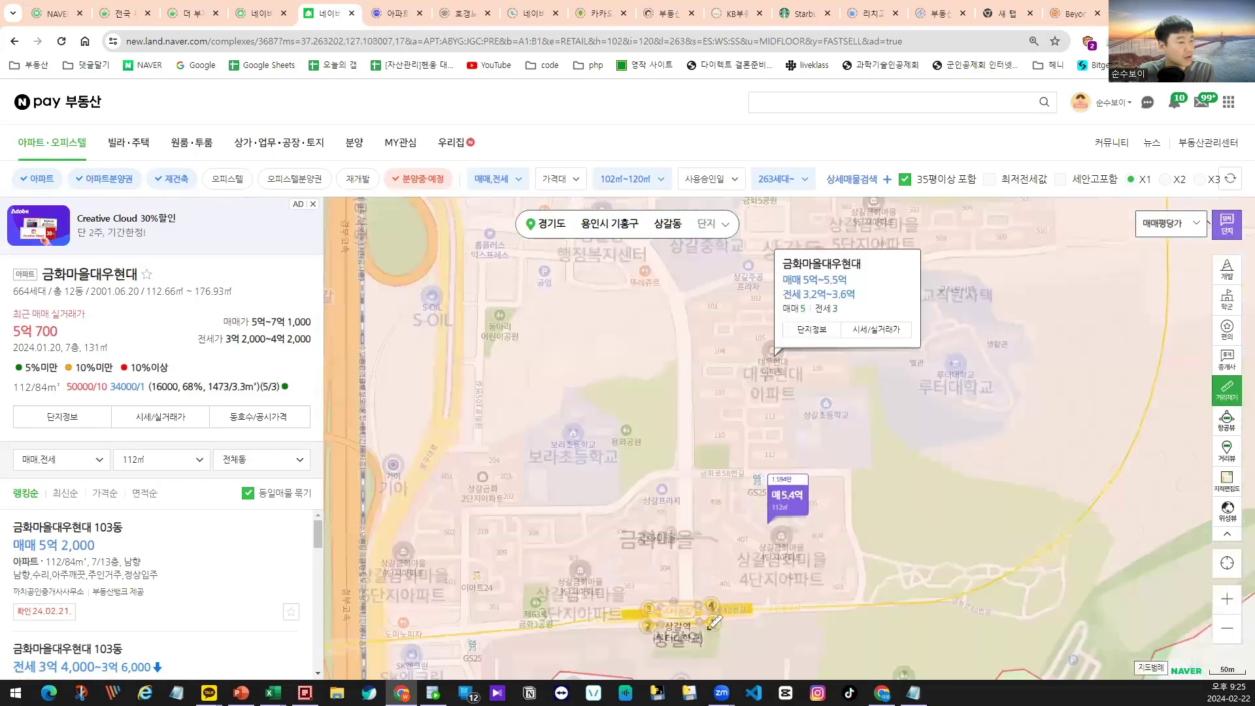
left_click_drag(708, 616, 706, 665)
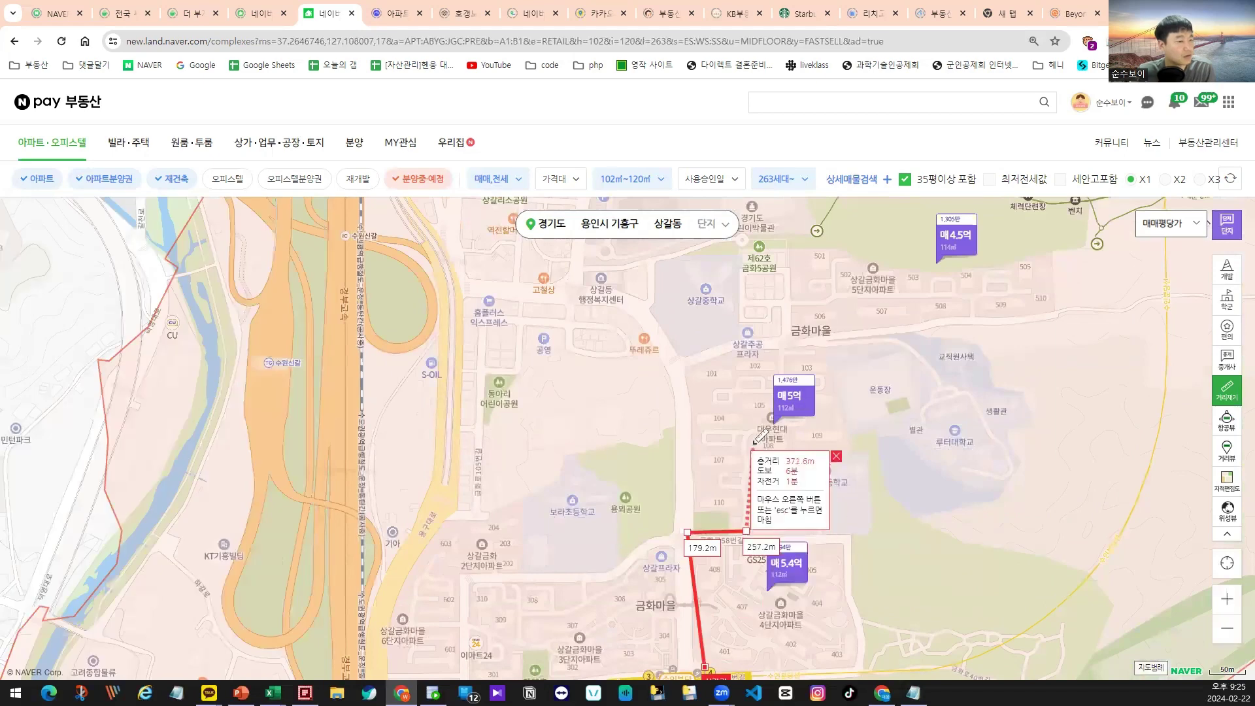
left_click(753, 443)
right_click(753, 443)
left_click_drag(928, 481, 933, 386)
mouse_move(822, 320)
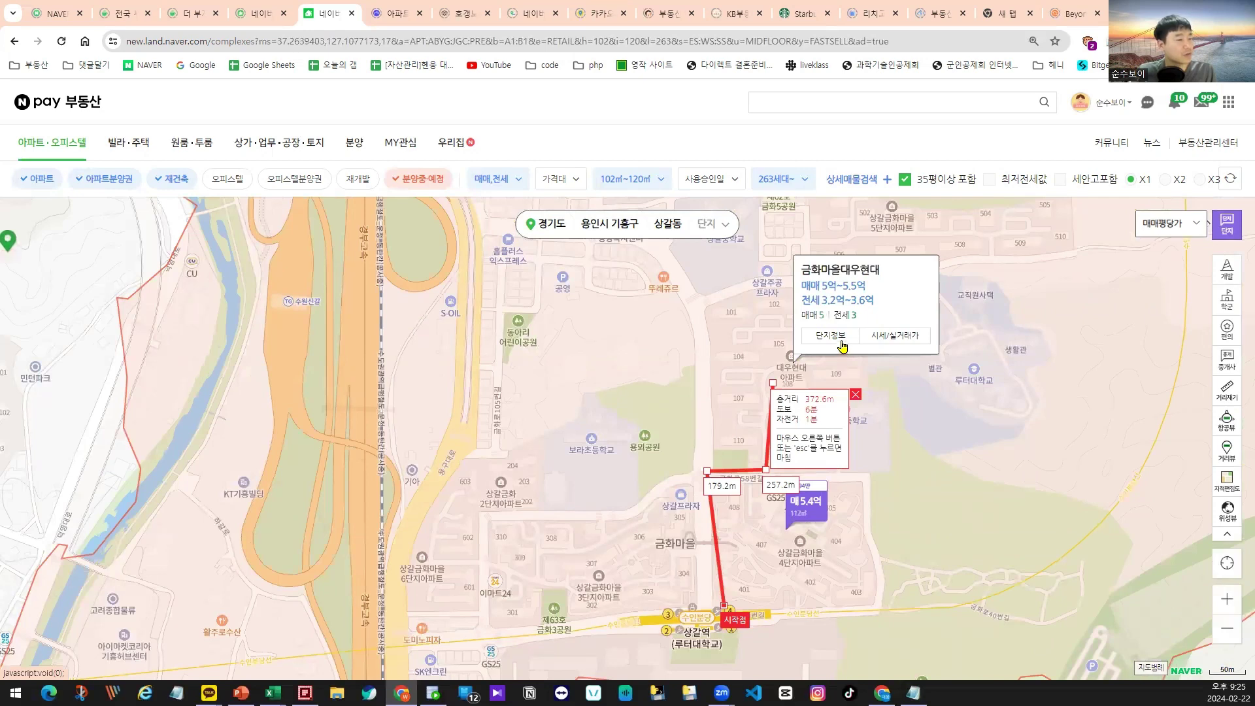
Step: Return to PowerPoint slide 6, move the row of orange boxes down and place a 역세권 label box above the 상갈동 box
key("alt+Tab")
left_click_drag(358, 519, 426, 519)
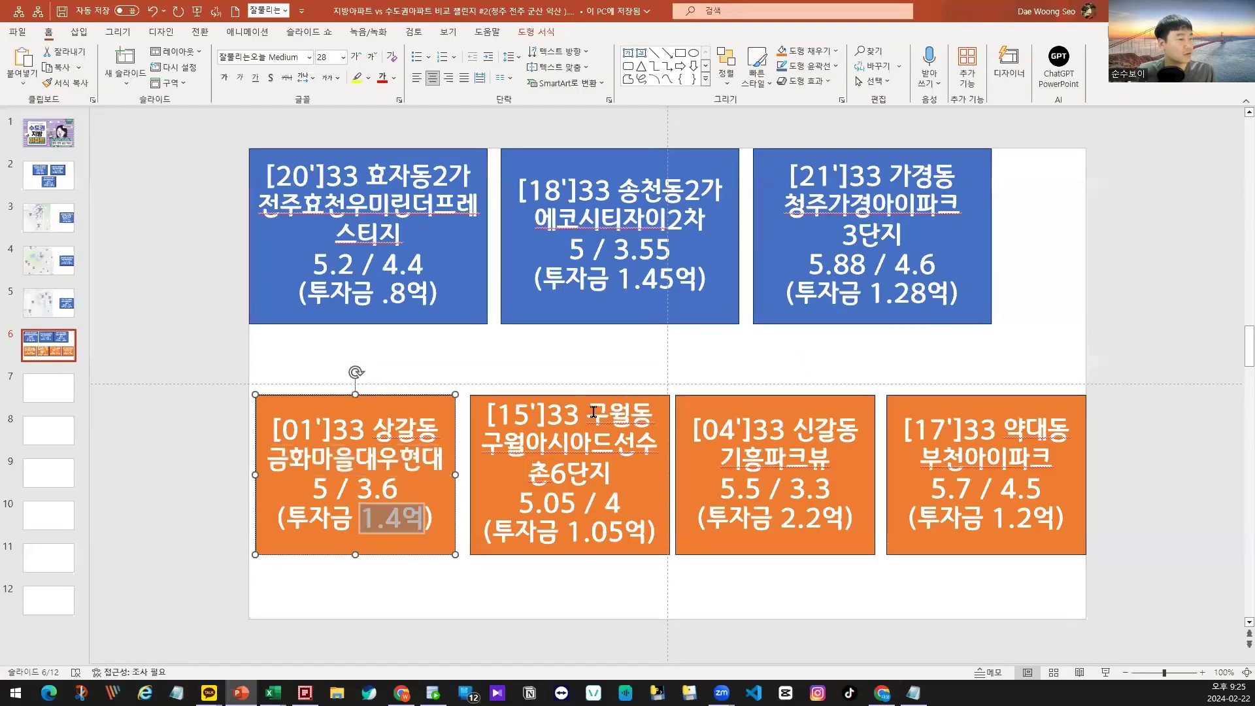
left_click_drag(588, 415, 659, 445)
left_click(607, 476, "shift")
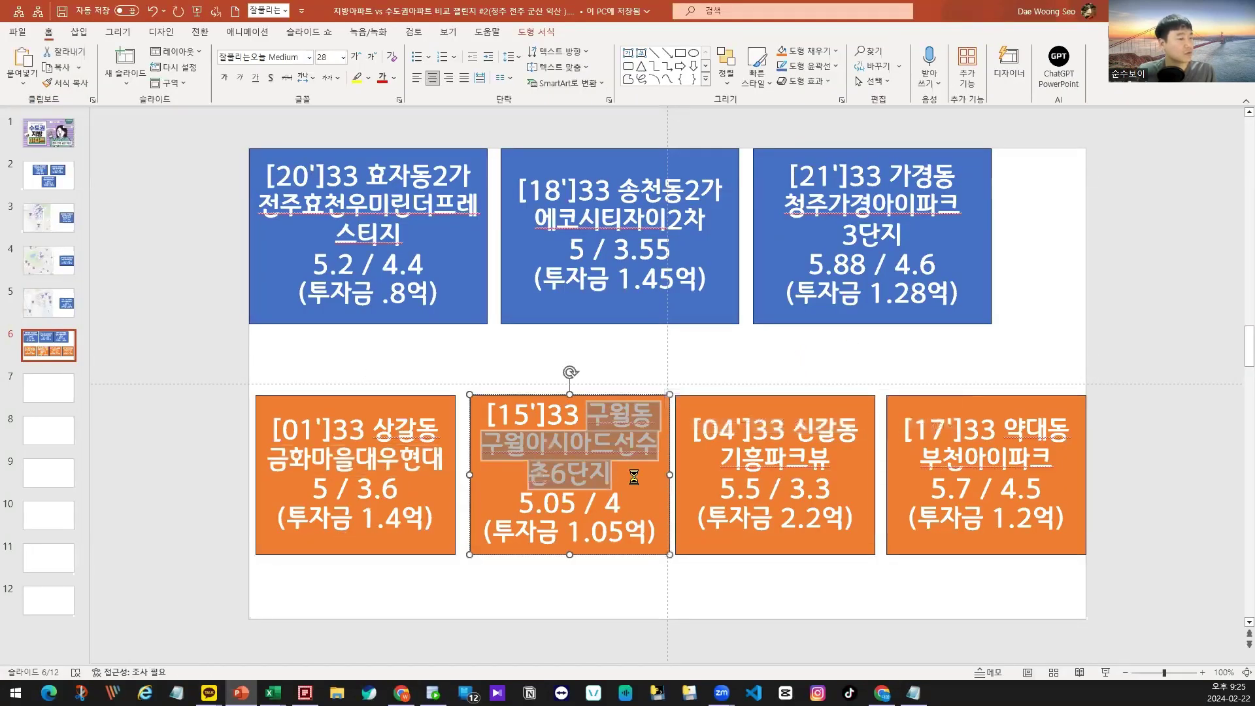
key("alt+Tab")
key("alt+Tab")
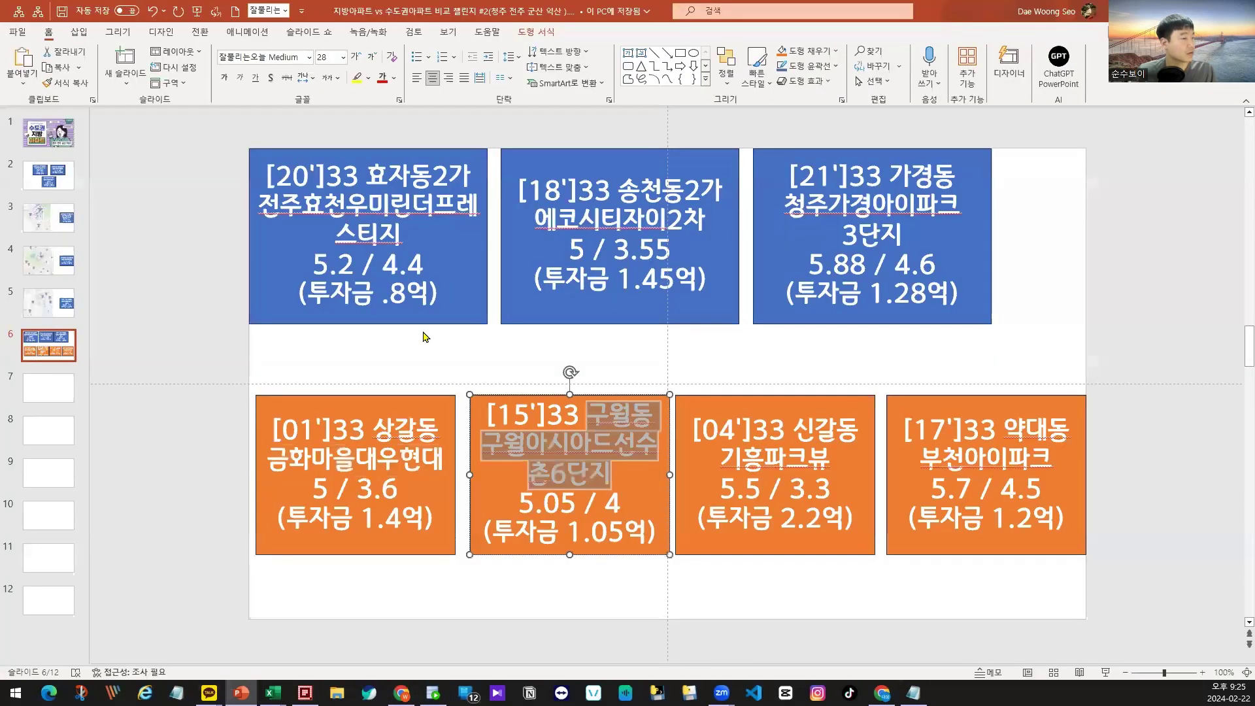
left_click(423, 337)
left_click(418, 403)
left_click(314, 372)
left_click_drag(204, 332, 994, 662)
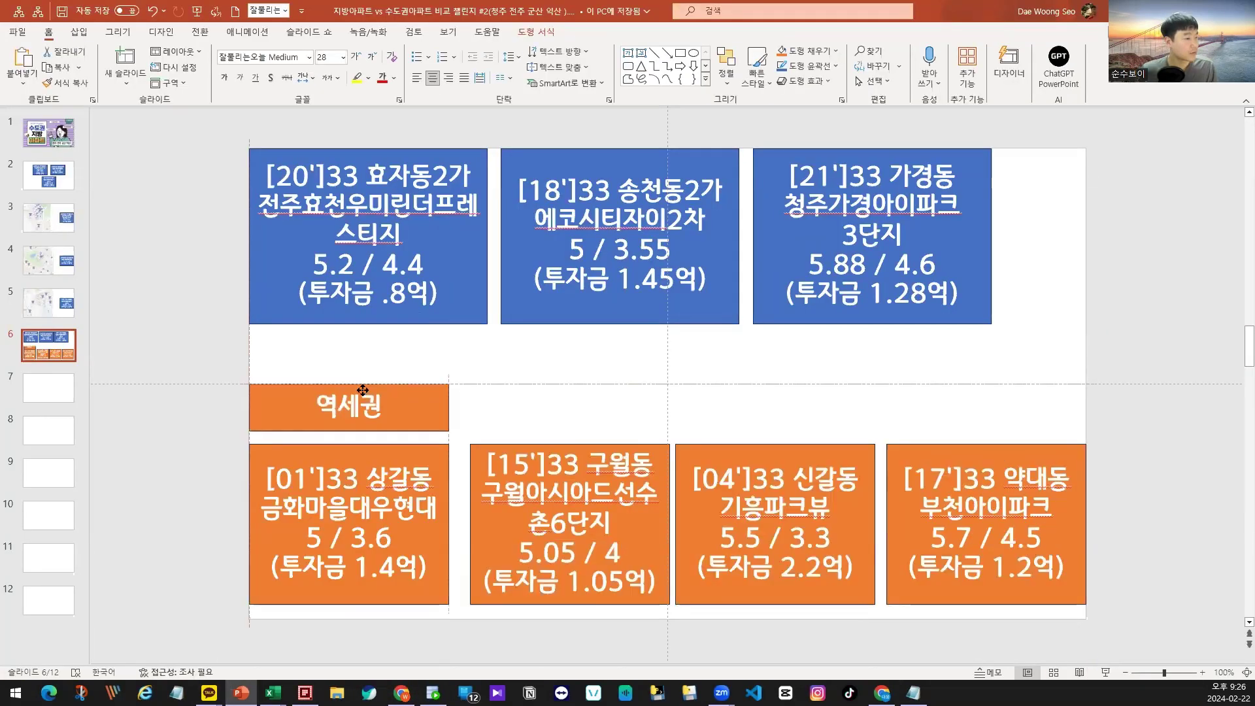
left_click(362, 390)
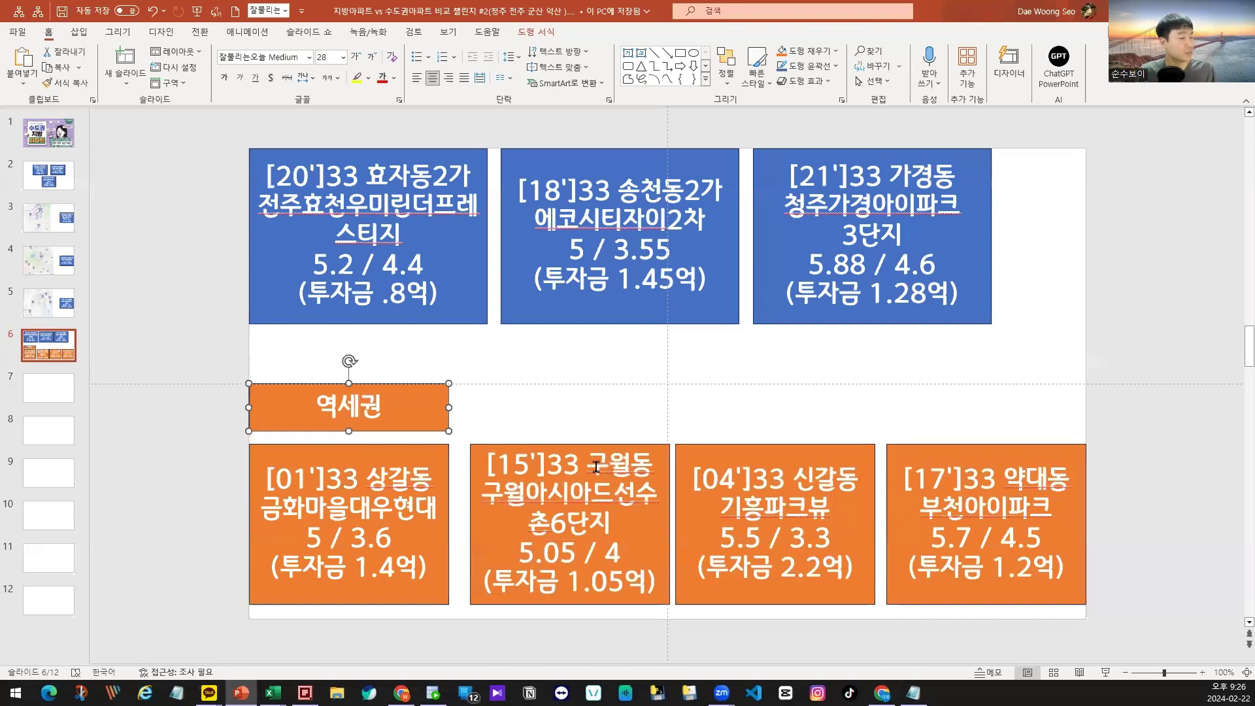
Step: Copy the 구월동 구월아시아드선수촌6단지 name from its box and search for the complex on Naver real estate in the browser
left_click_drag(596, 467, 641, 521)
key("ctrl+c")
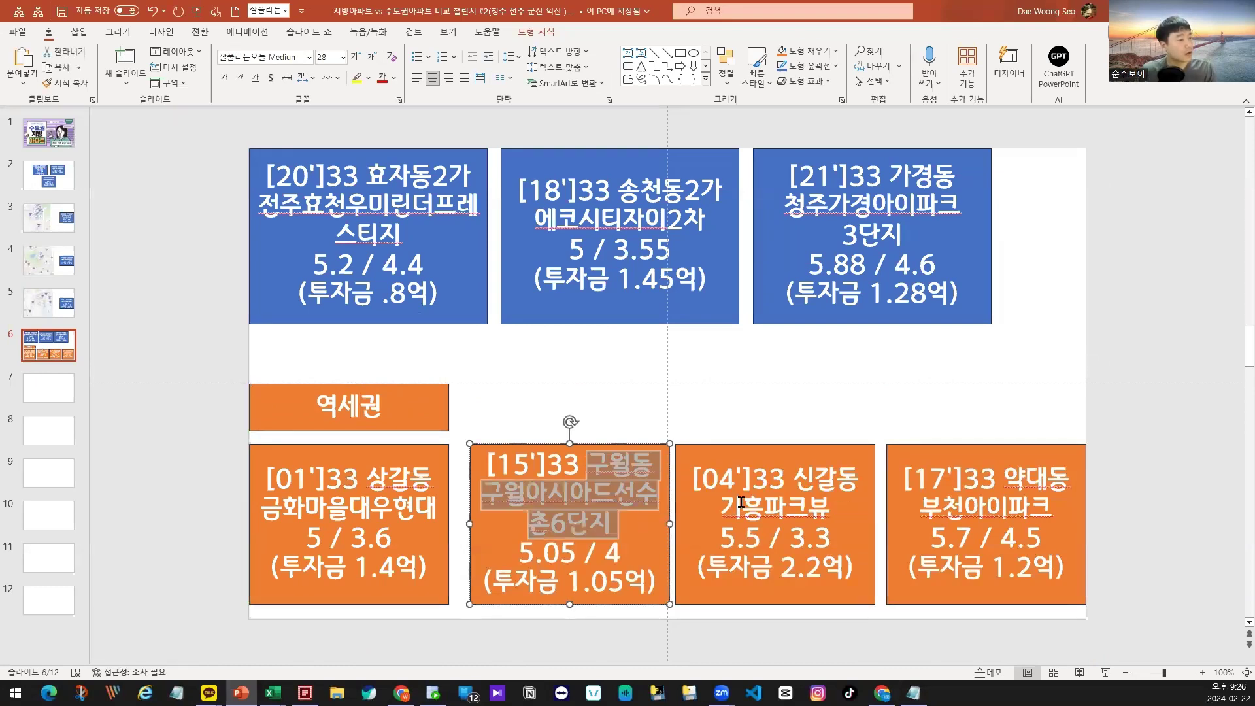
key("alt+Tab")
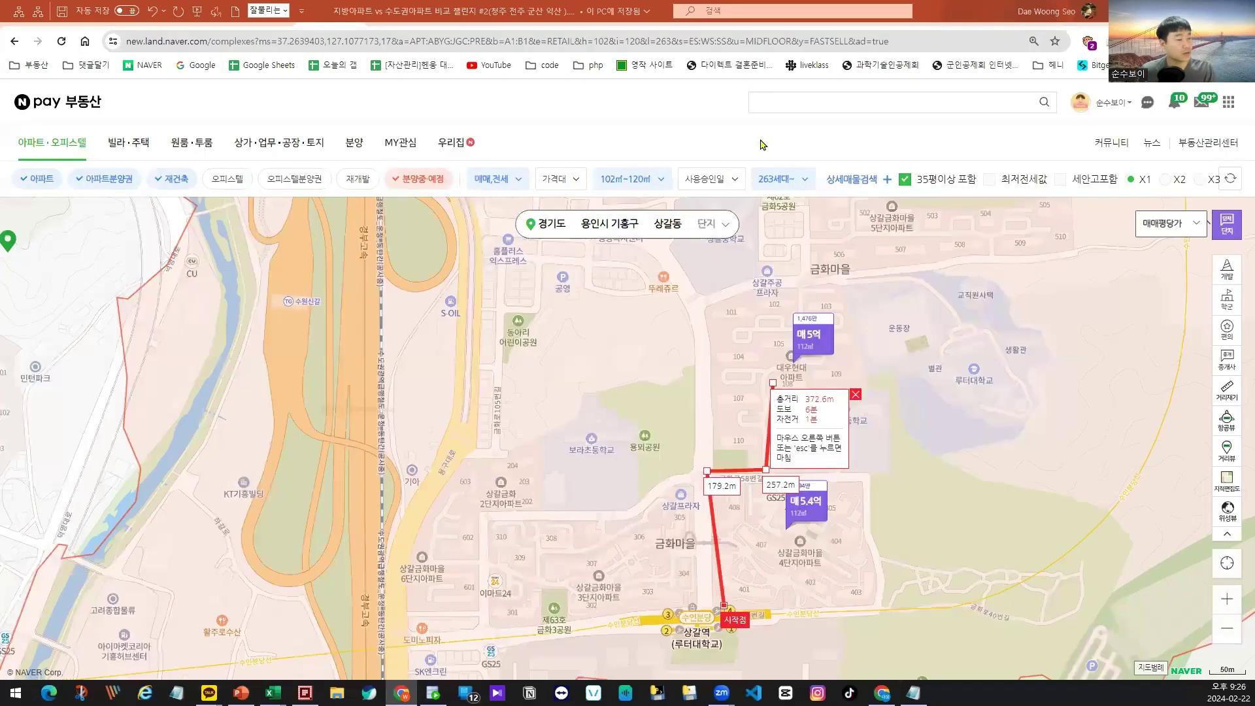
left_click(807, 108)
key("ctrl+v")
key("Return")
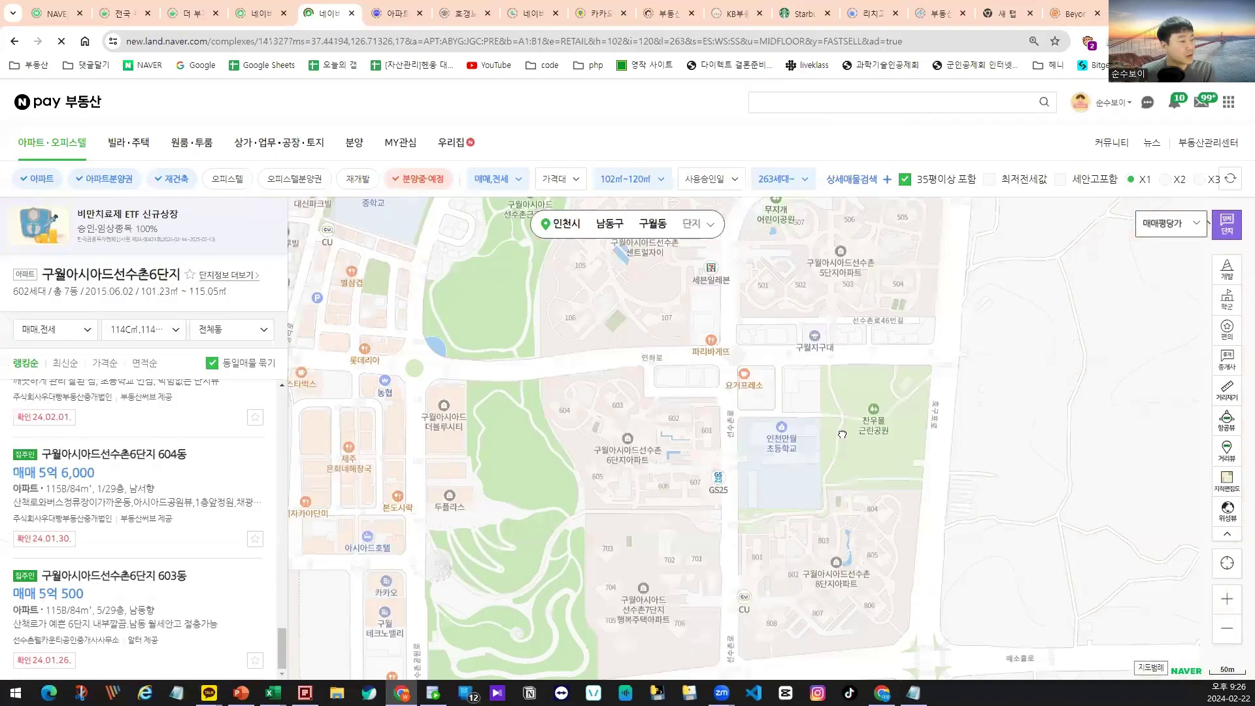
Step: Examine the 구월동 map with 사용승인일 markers, checking neighbouring complexes and nearby subway stations, and start a distance measurement near 인천터미널역
scroll(847, 433, "down", 1)
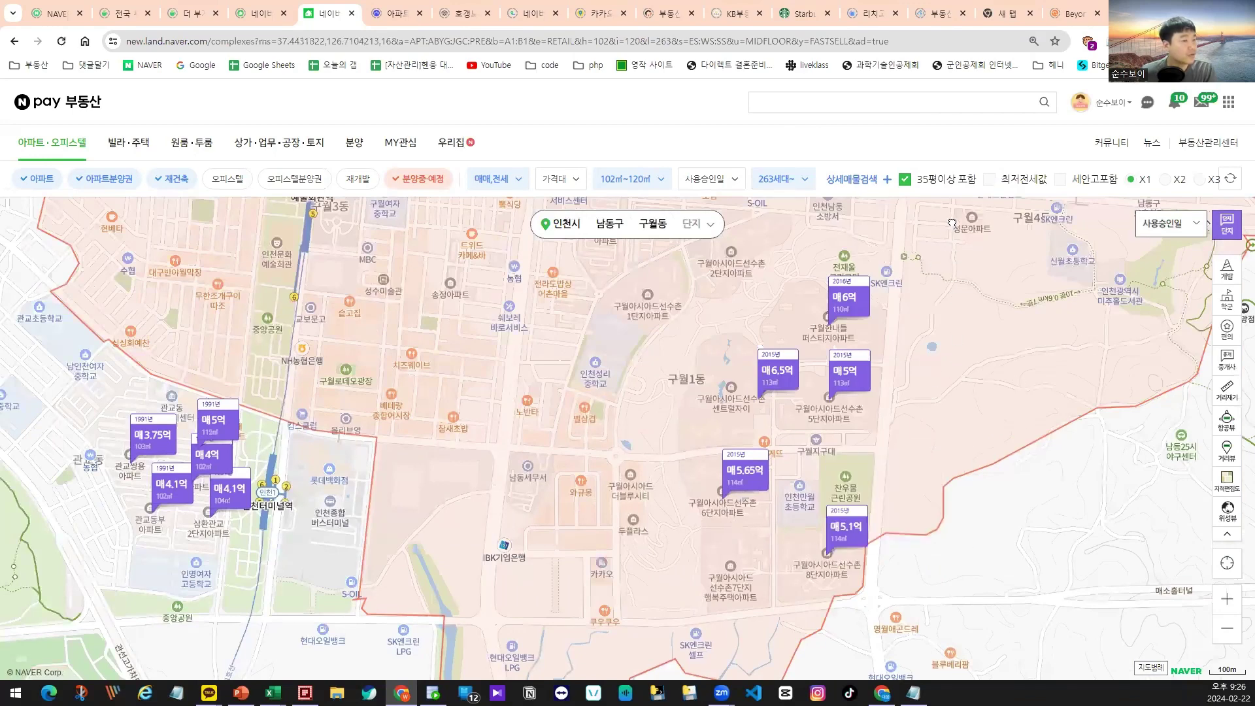
left_click_drag(951, 223, 933, 446)
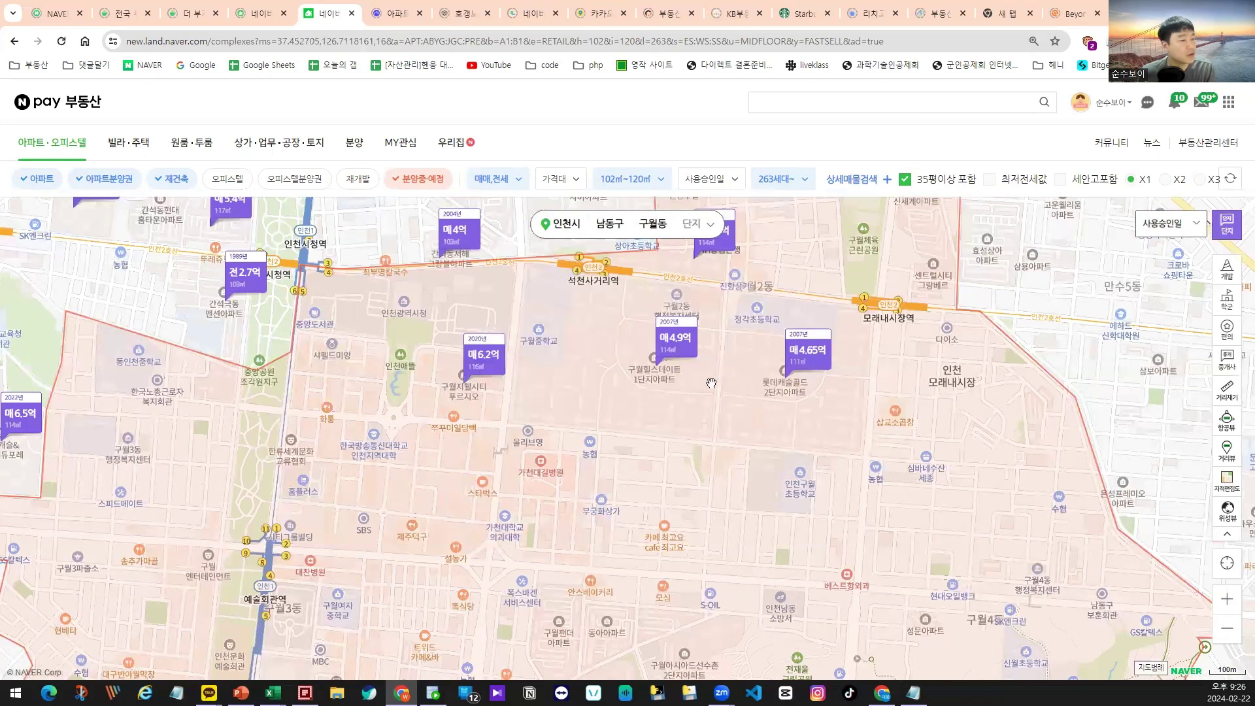
left_click_drag(773, 502, 797, 289)
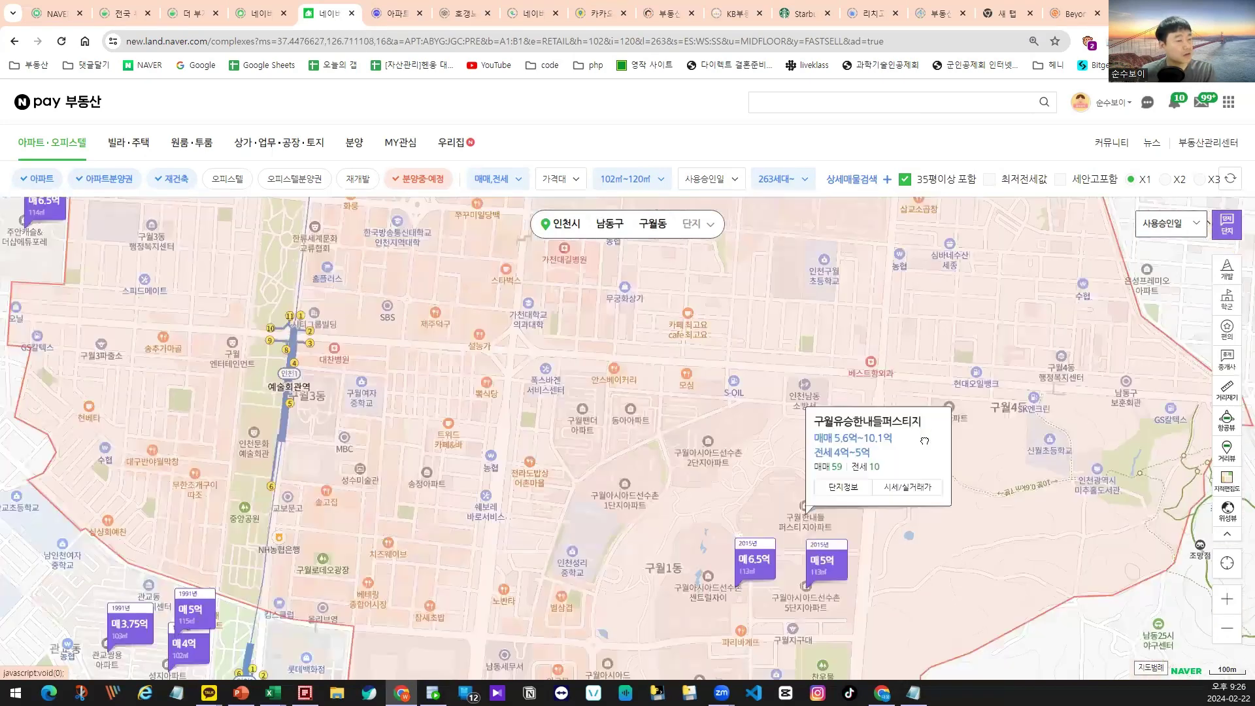
left_click_drag(565, 604, 582, 561)
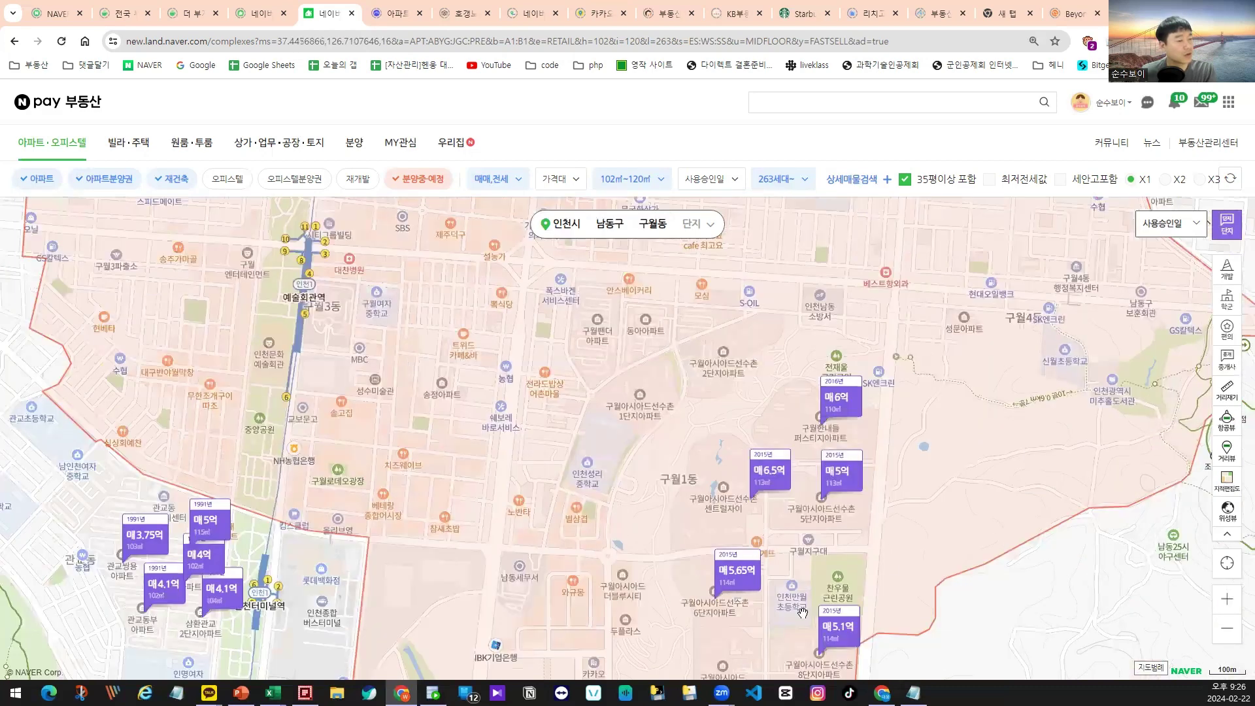
left_click_drag(910, 418, 921, 349)
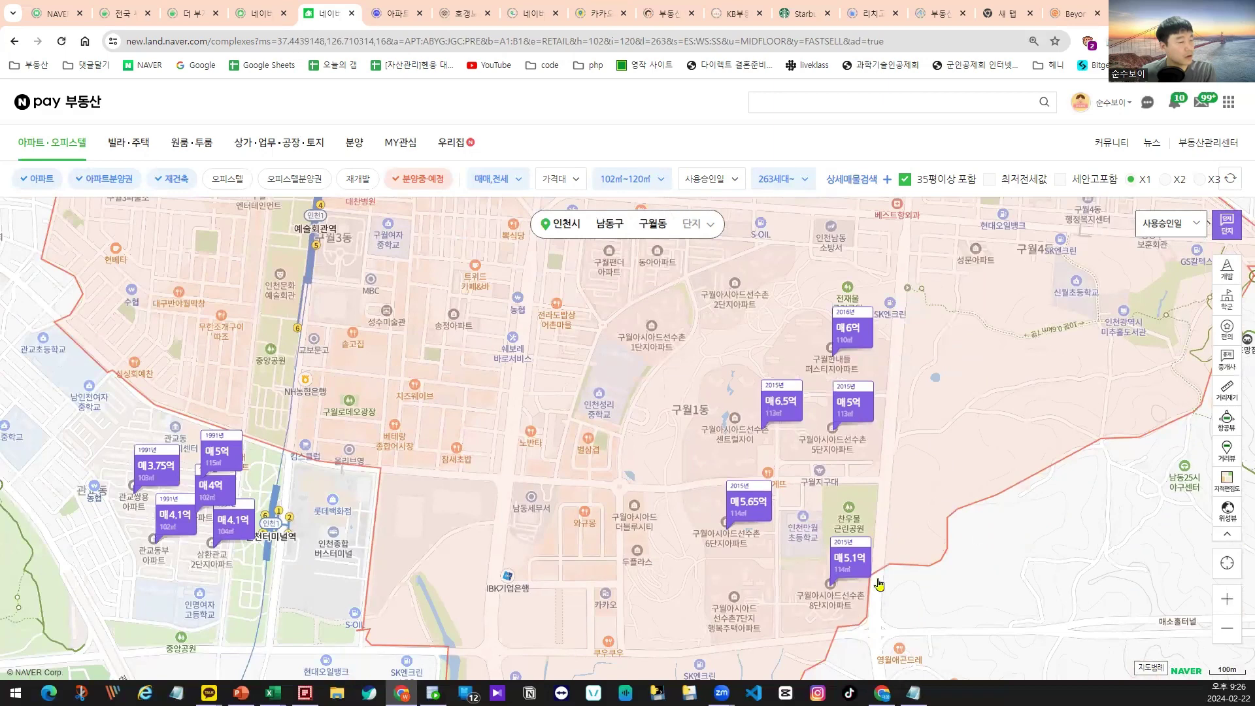
mouse_move(787, 406)
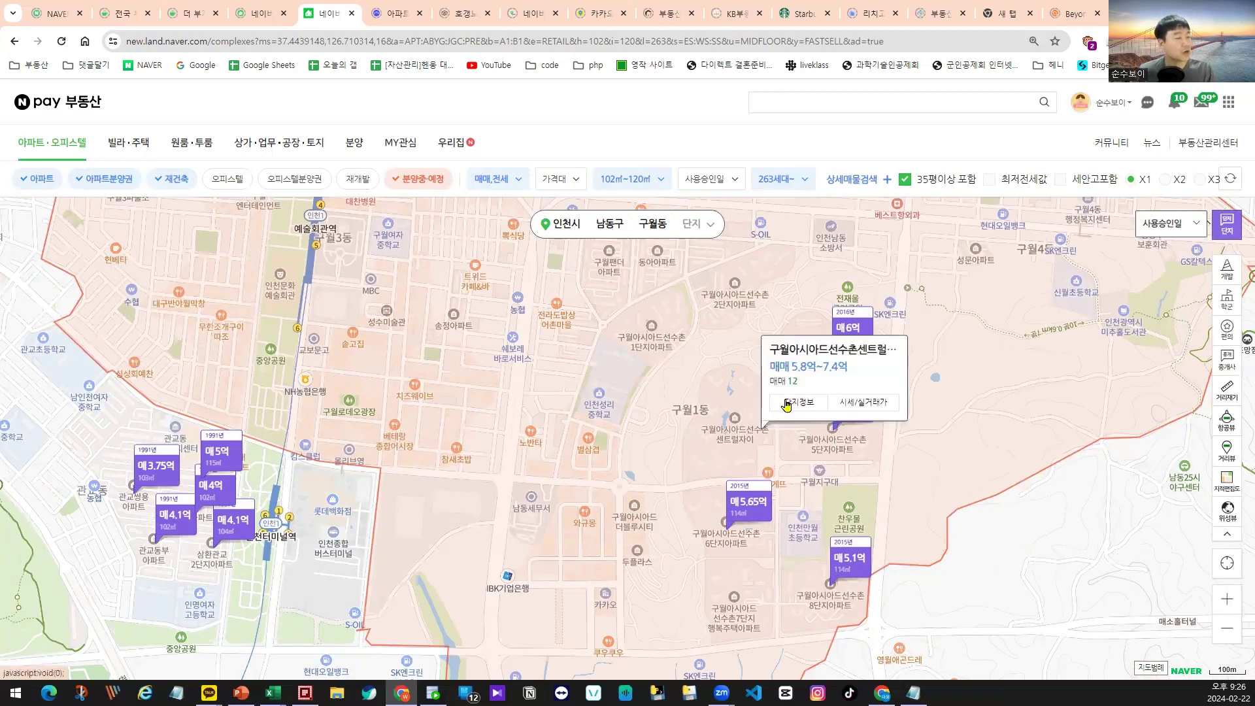
mouse_move(833, 426)
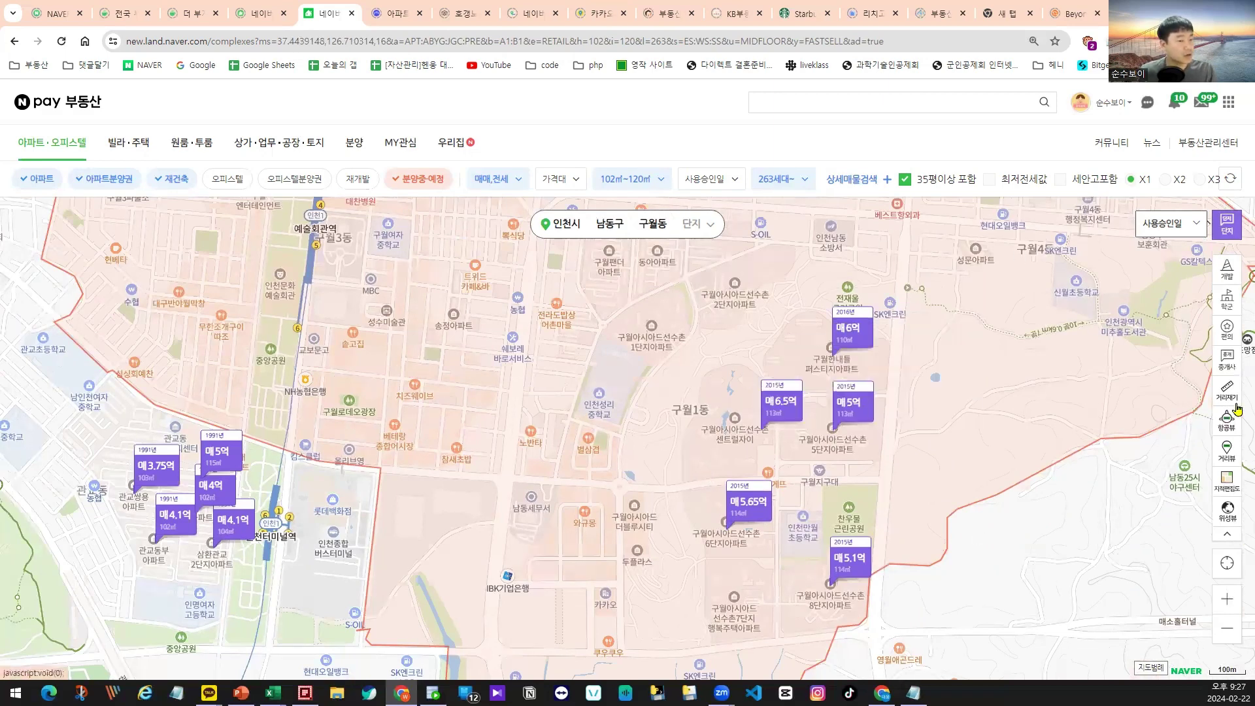
mouse_move(219, 489)
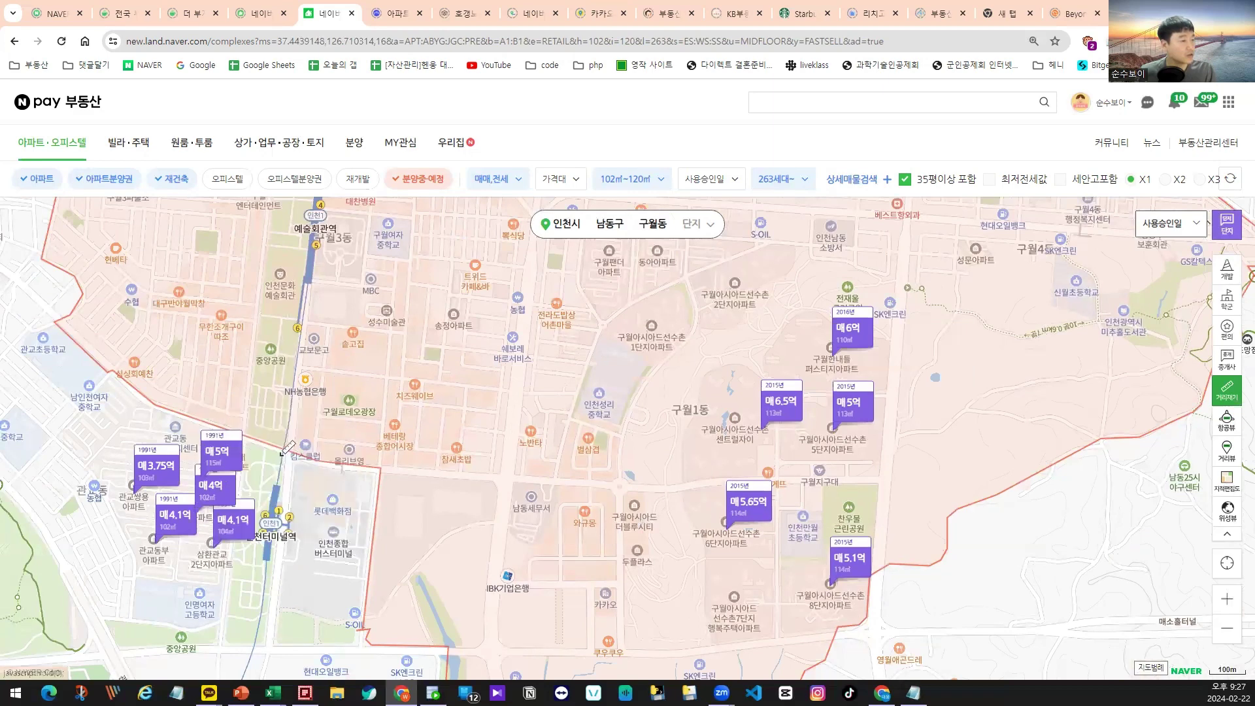